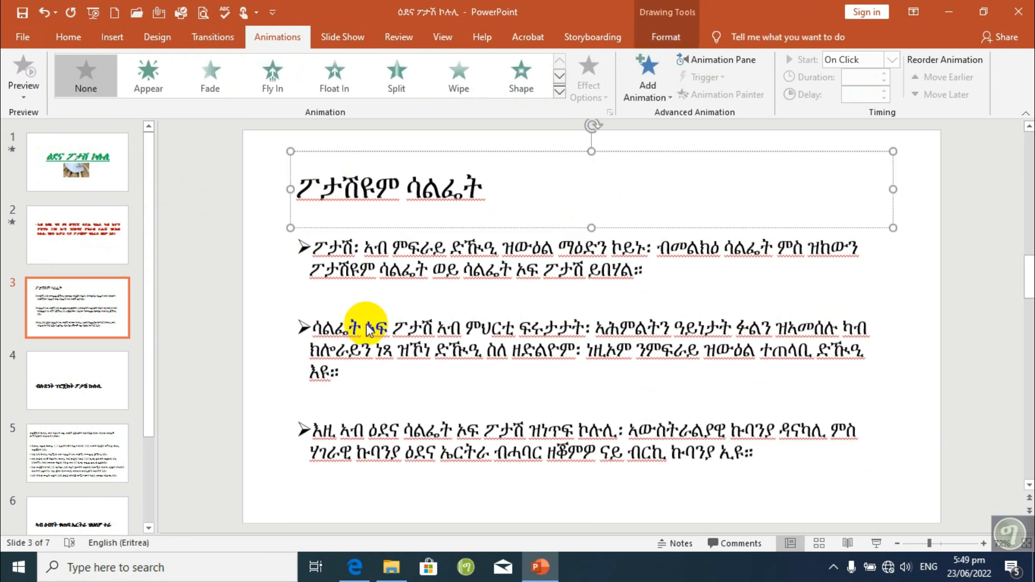
# Step: Apply the Fly In entrance animation to slide 3's title and set its direction to From Right
pyautogui.click(364, 154)
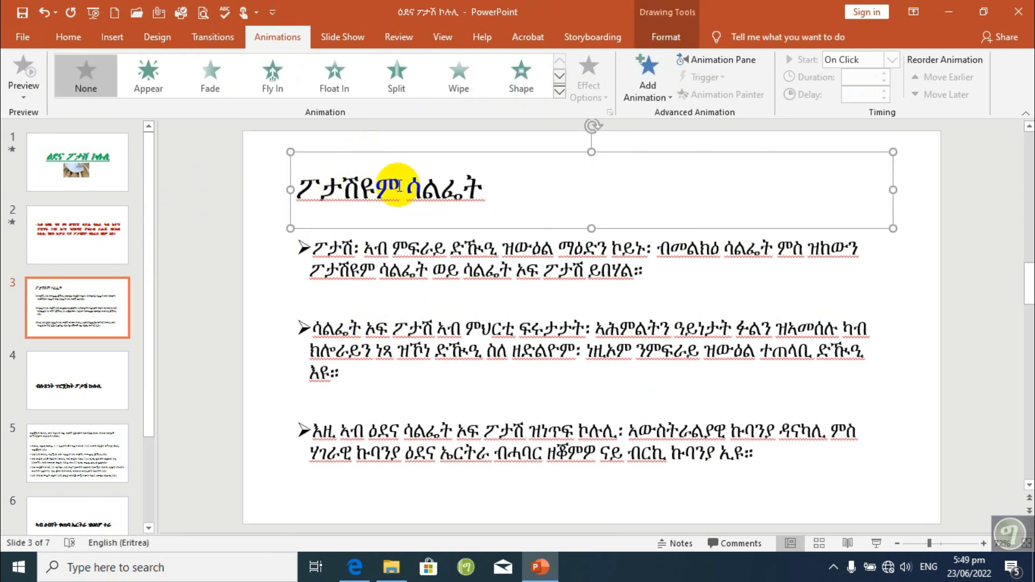
pyautogui.click(273, 80)
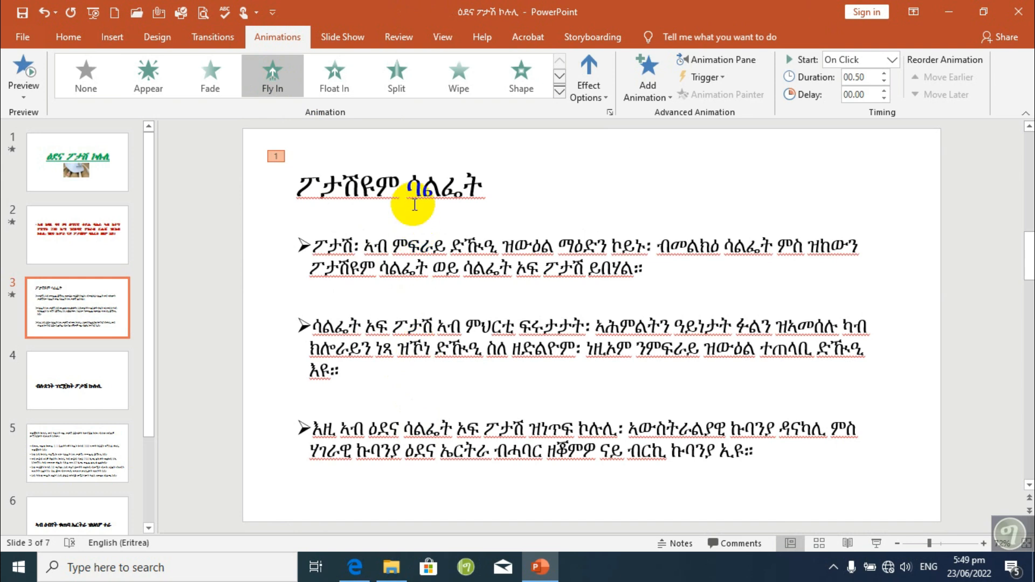
pyautogui.click(589, 99)
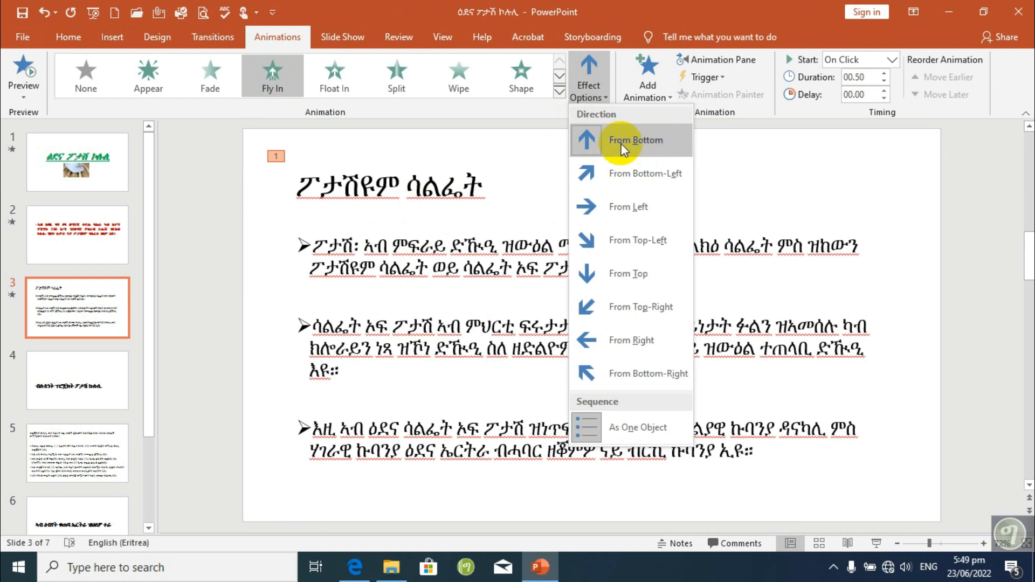
pyautogui.click(640, 342)
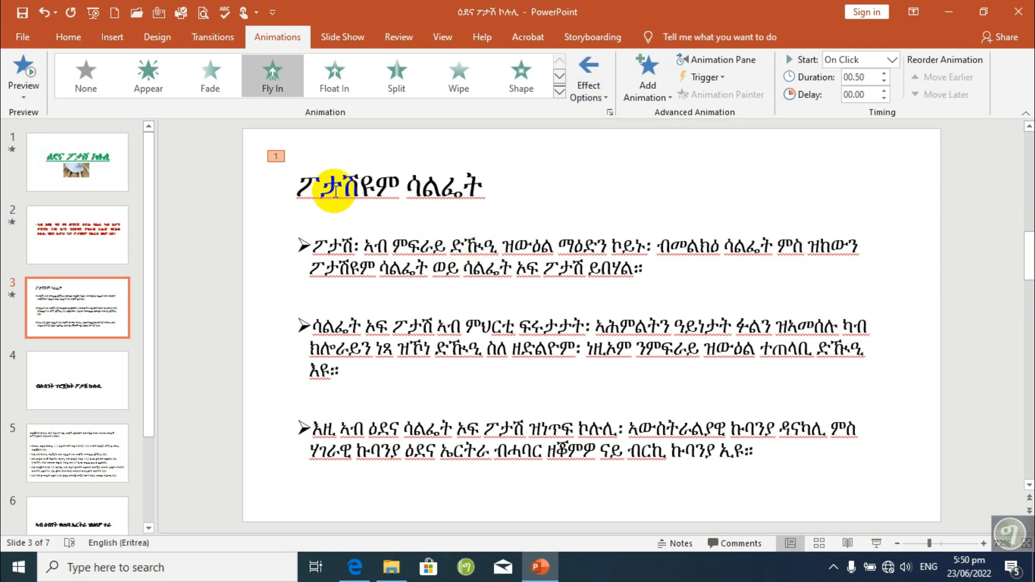
pyautogui.moveTo(335, 190); pyautogui.dragTo(322, 188)
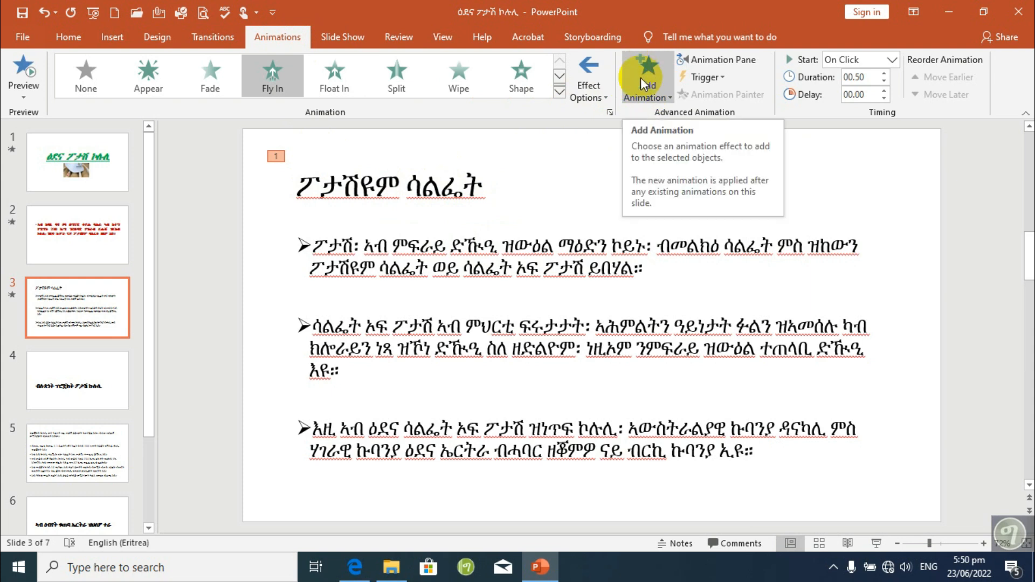
# Step: Add a second animation to the title, the Font Color emphasis effect, using the pink recent color
pyautogui.click(652, 67)
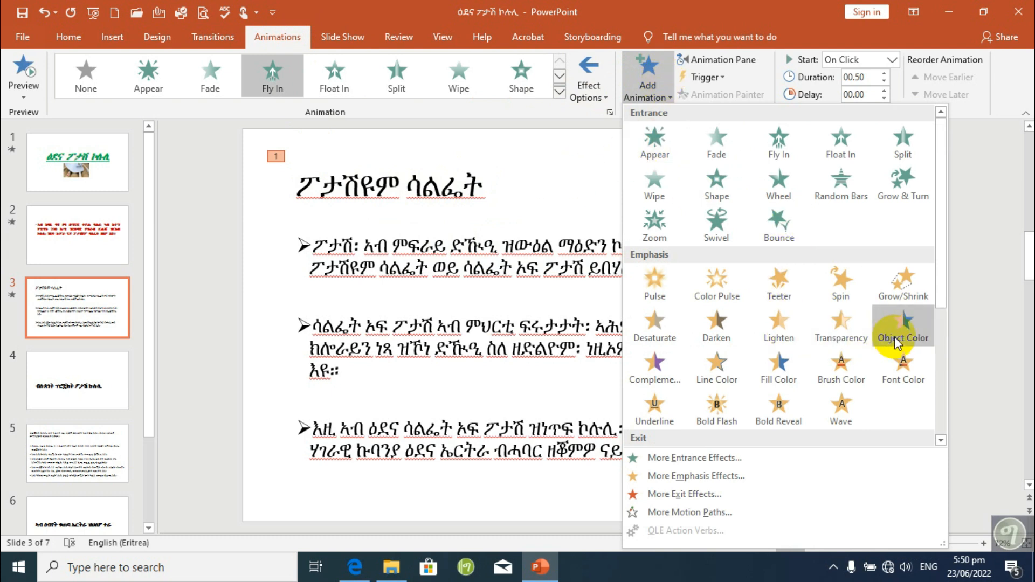
pyautogui.click(897, 371)
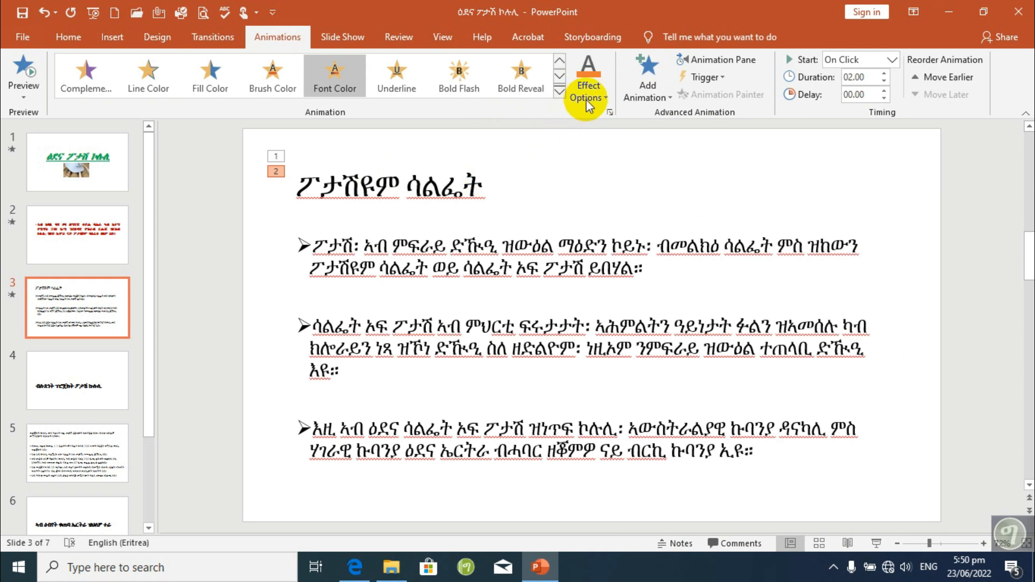
pyautogui.click(604, 92)
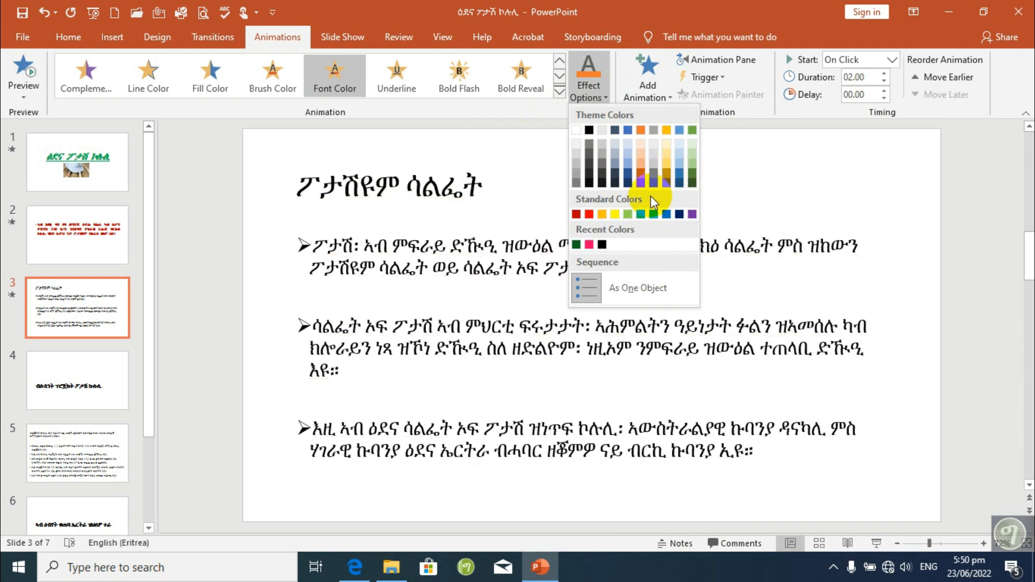
pyautogui.click(589, 245)
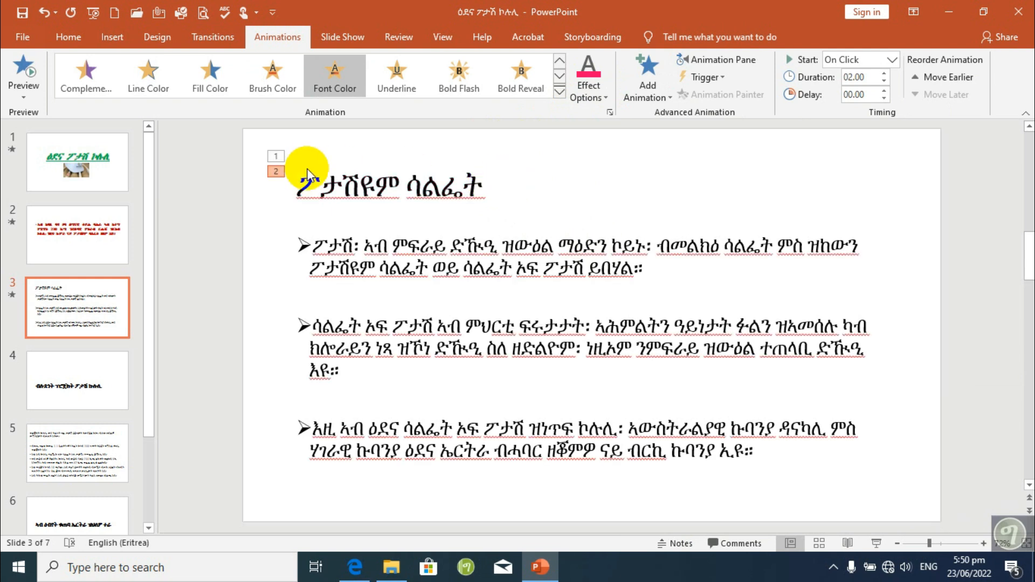
# Step: Check the title's Fly In and Font Color animations individually and preview them on the slide
pyautogui.click(280, 156)
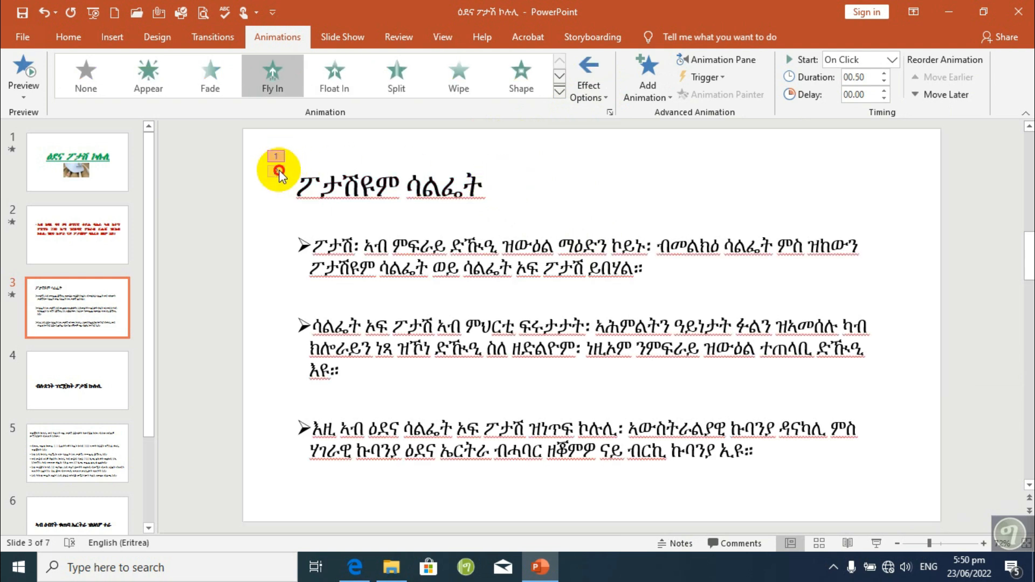
pyautogui.click(275, 171)
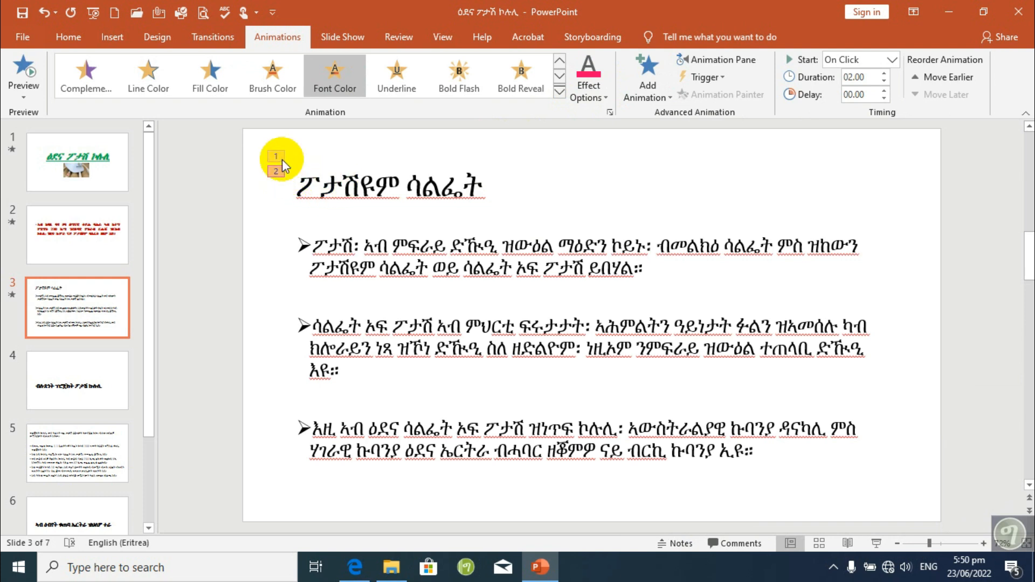
pyautogui.click(281, 159)
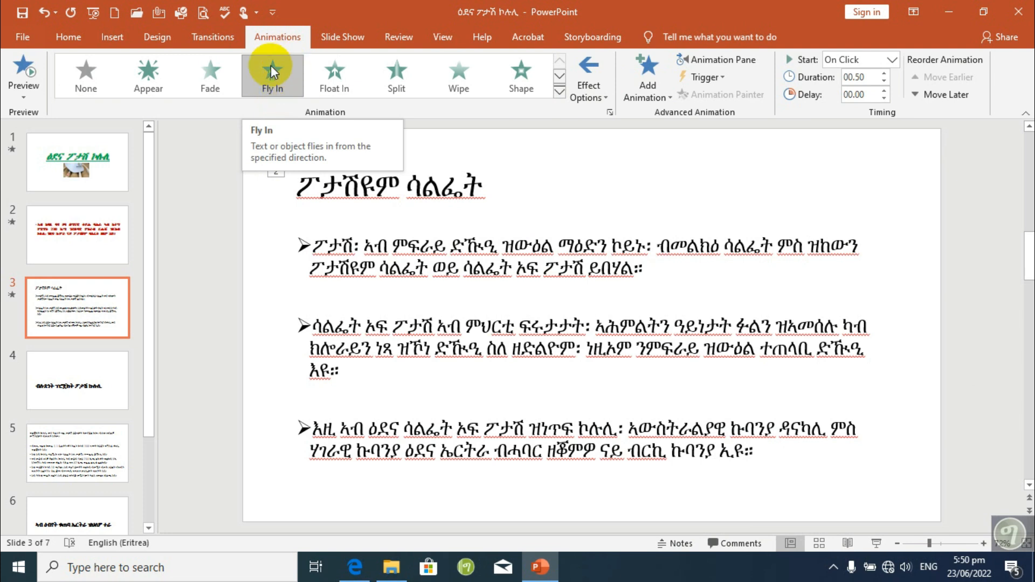
pyautogui.click(275, 171)
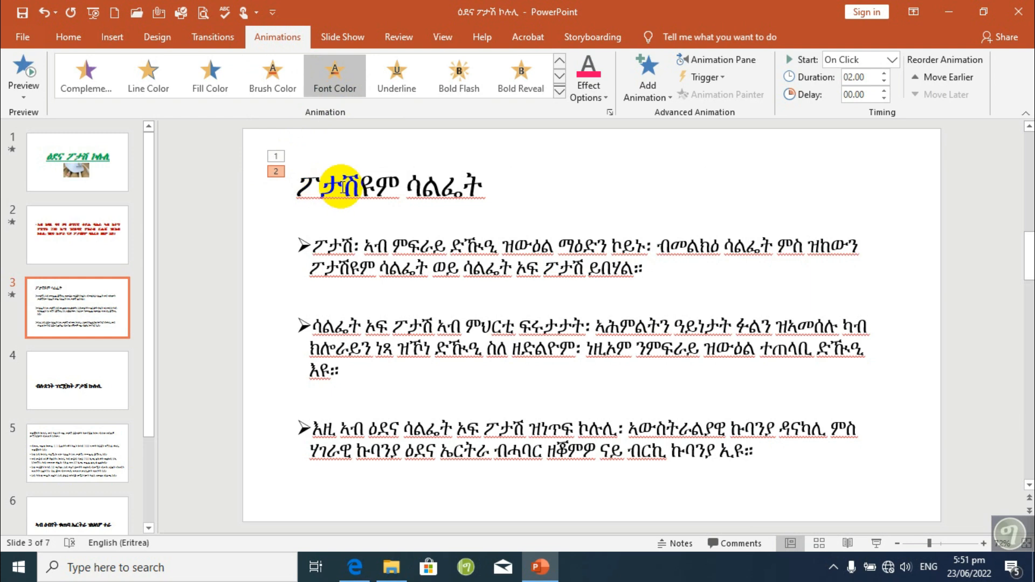
pyautogui.click(28, 71)
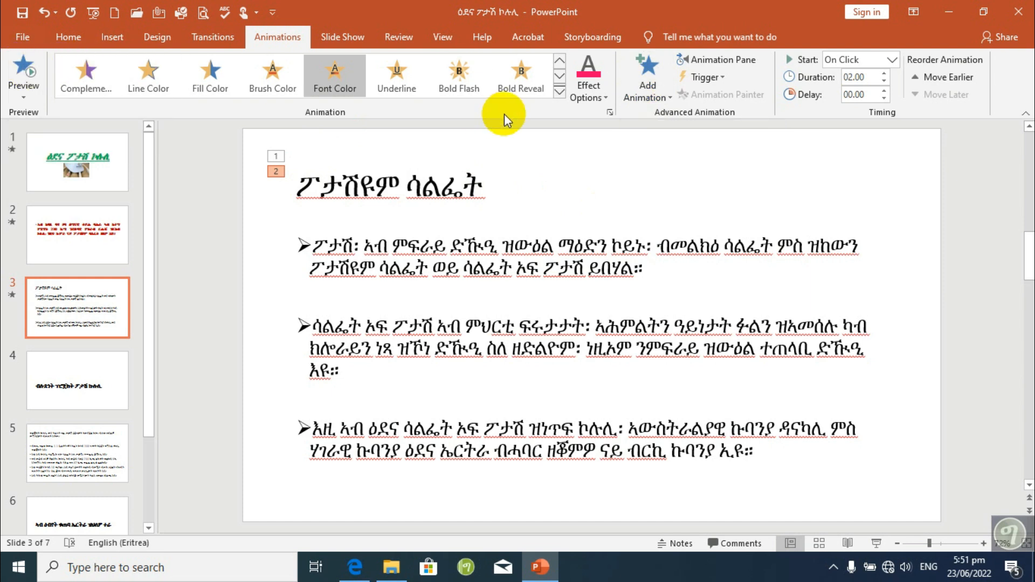
# Step: Show the Animation Pane and lengthen the title's Fly In animation to 1.2 seconds
pyautogui.click(725, 62)
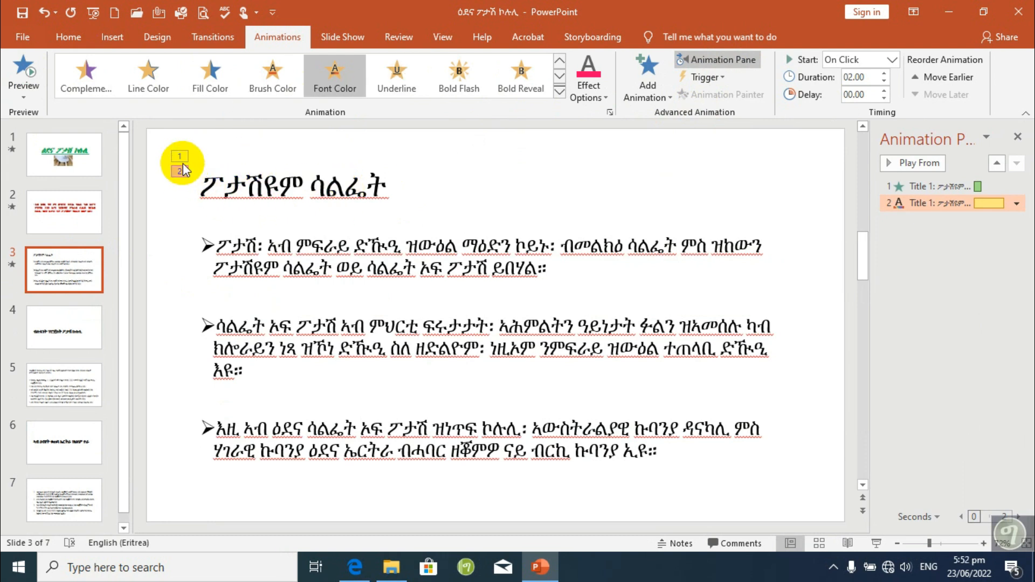
pyautogui.click(924, 187)
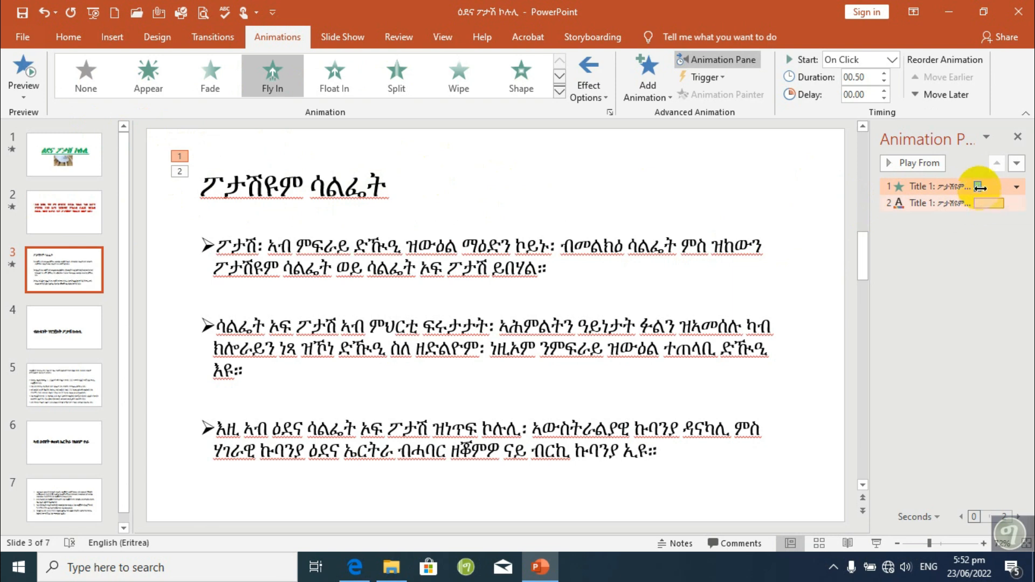
pyautogui.moveTo(979, 186); pyautogui.dragTo(992, 185)
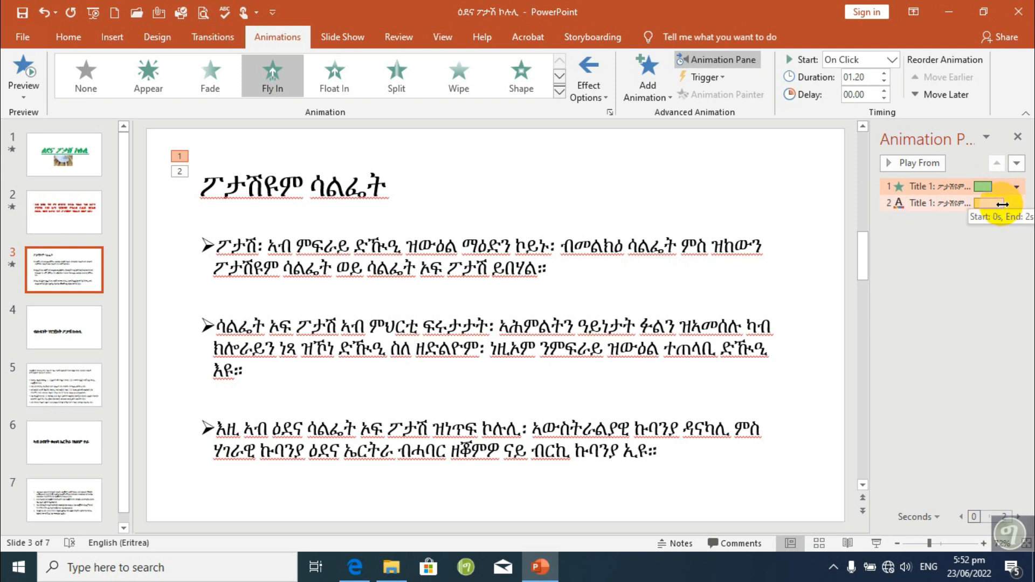
# Step: Delay the title's Font Color animation by 2 seconds on the timeline and compare both animation entries
pyautogui.click(1003, 204)
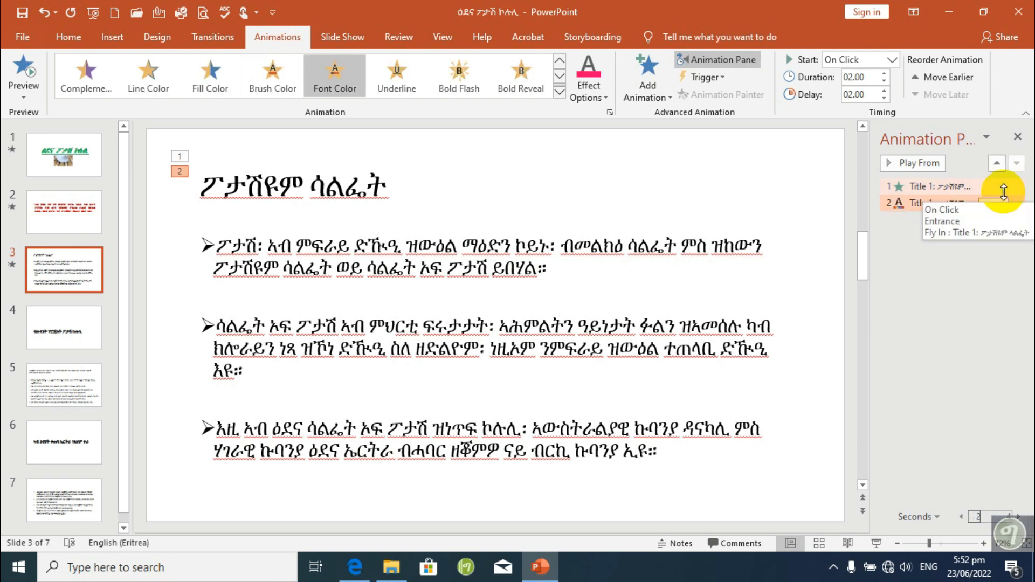
pyautogui.click(1000, 186)
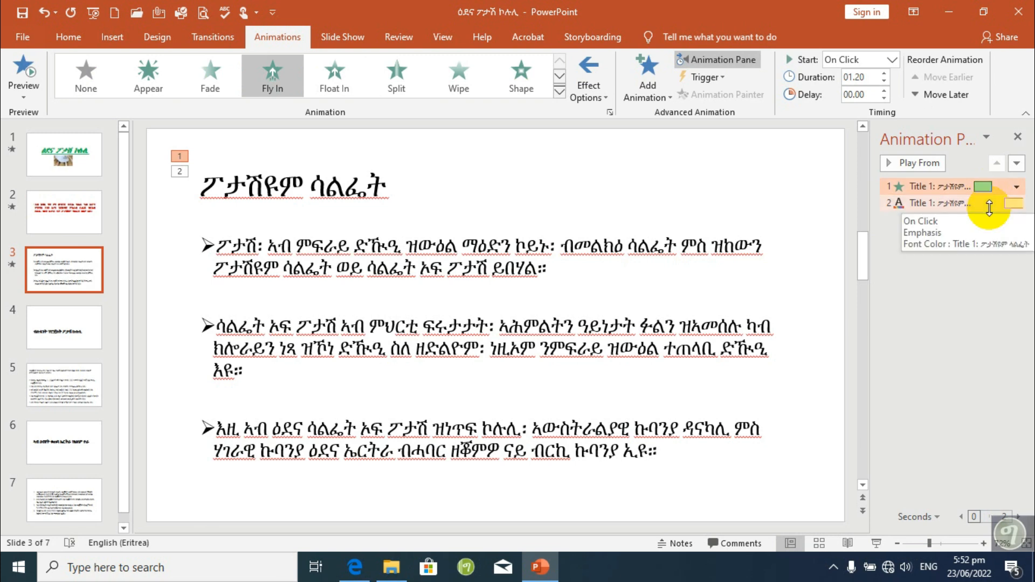
pyautogui.click(930, 204)
pyautogui.click(934, 189)
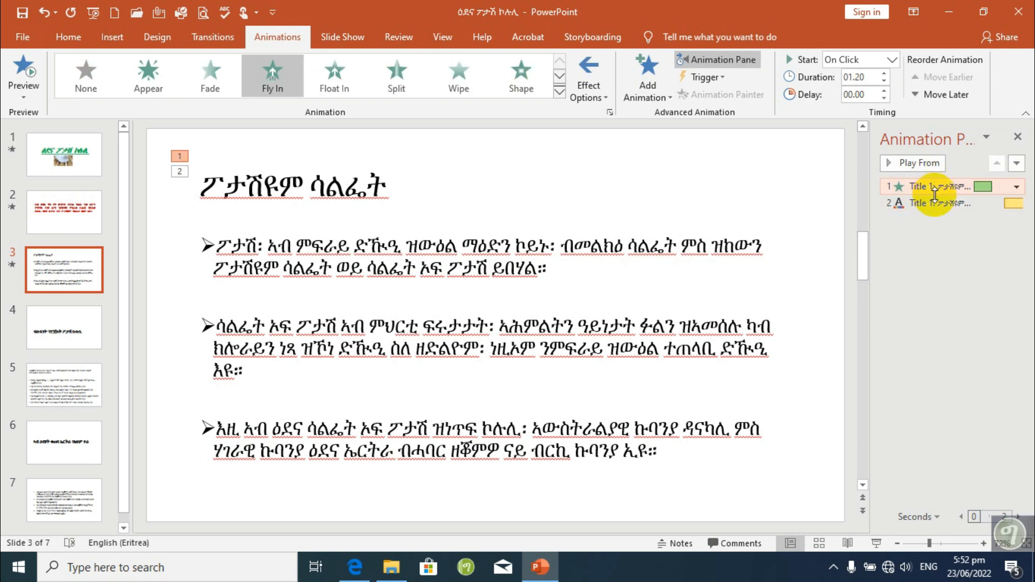
pyautogui.click(934, 203)
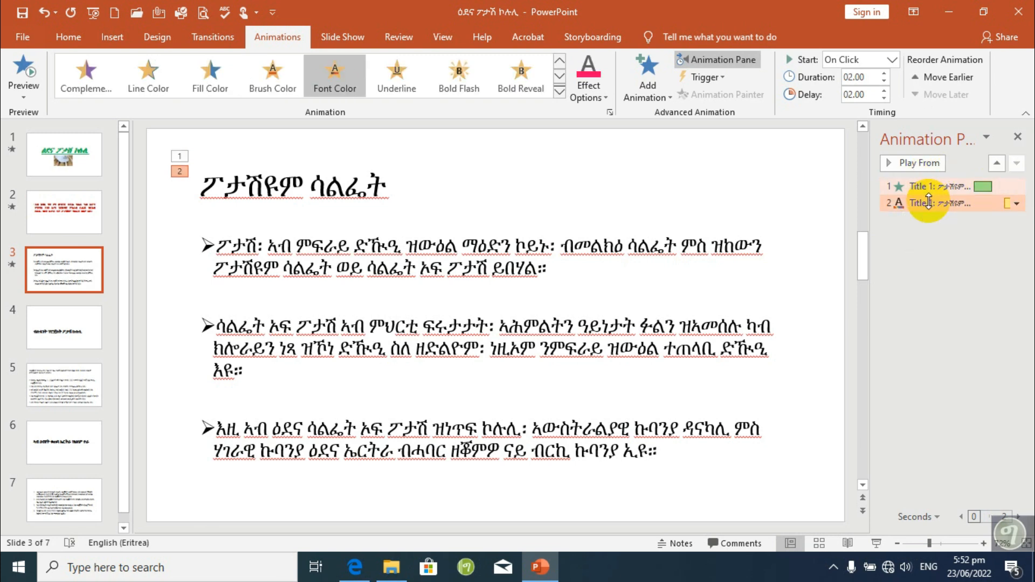
# Step: Remove the Font Color animation from the title
pyautogui.click(1016, 204)
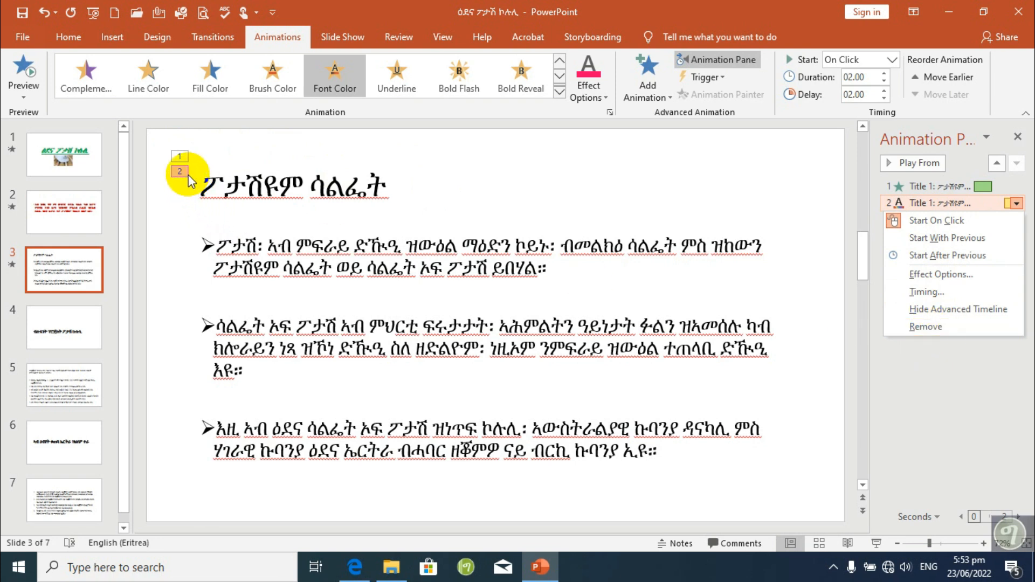
pyautogui.click(934, 327)
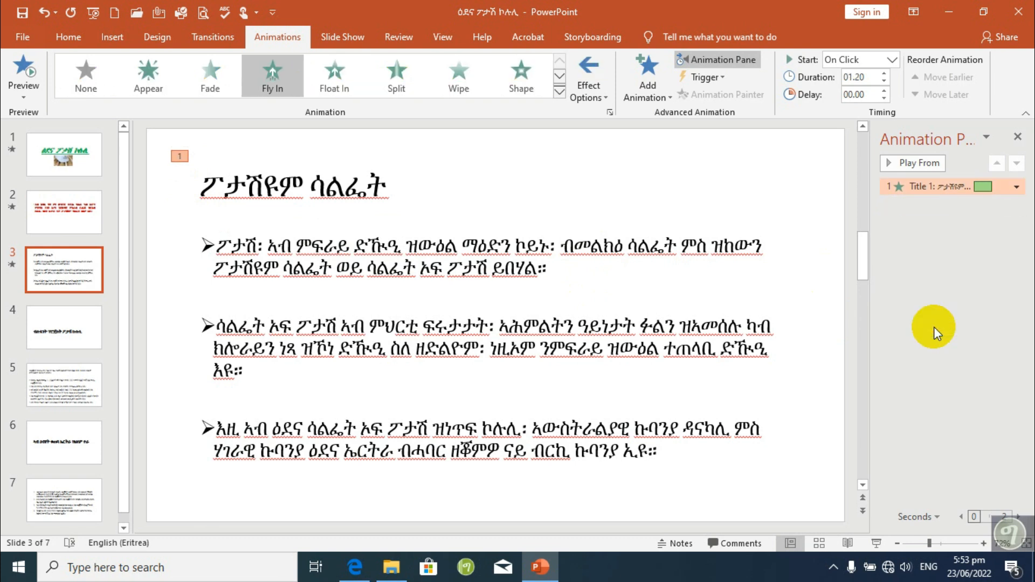
pyautogui.click(953, 276)
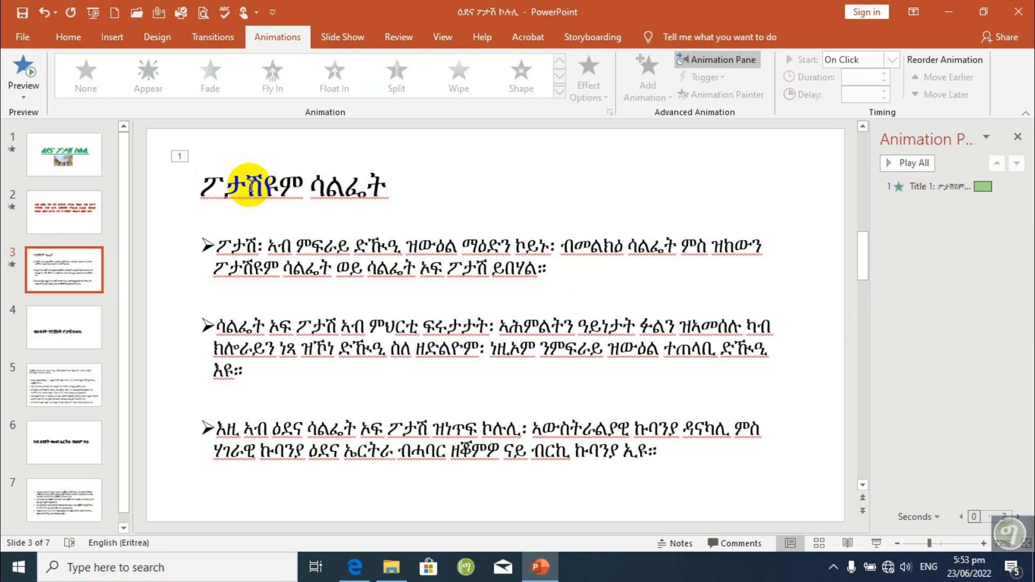
# Step: Remove the Fly In animation from the title by setting its effect to None
pyautogui.click(242, 159)
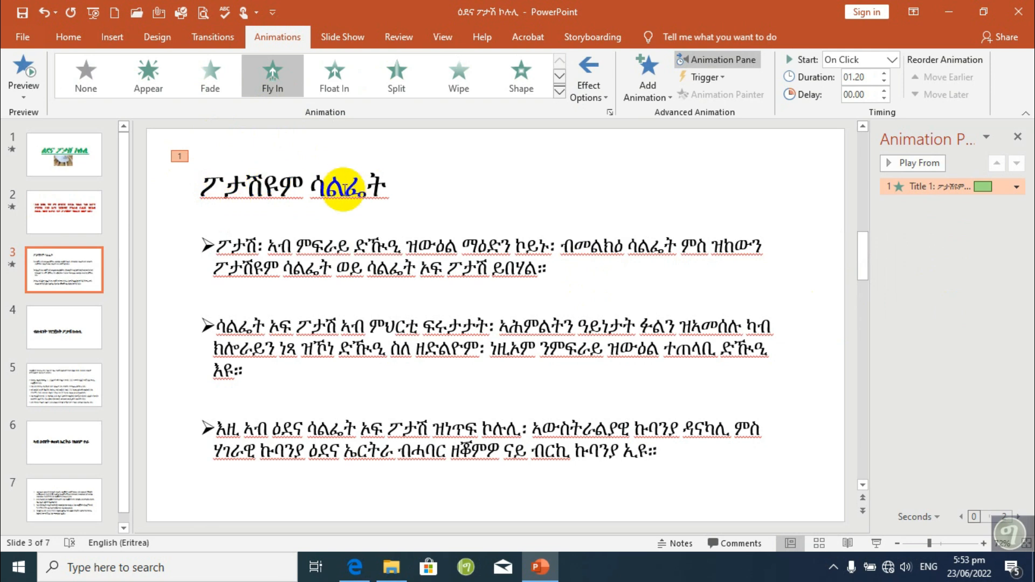
pyautogui.click(298, 187)
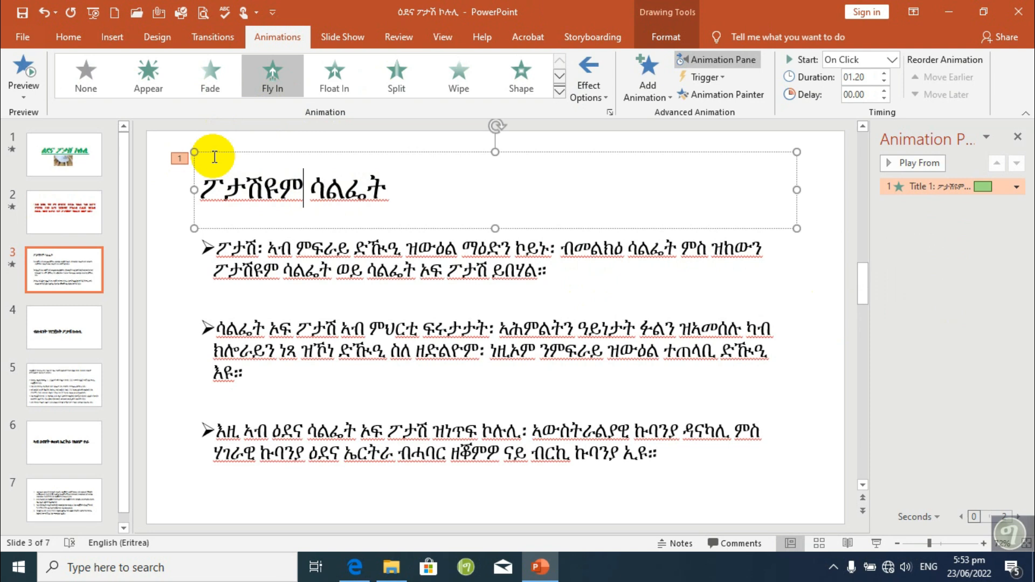
pyautogui.click(179, 157)
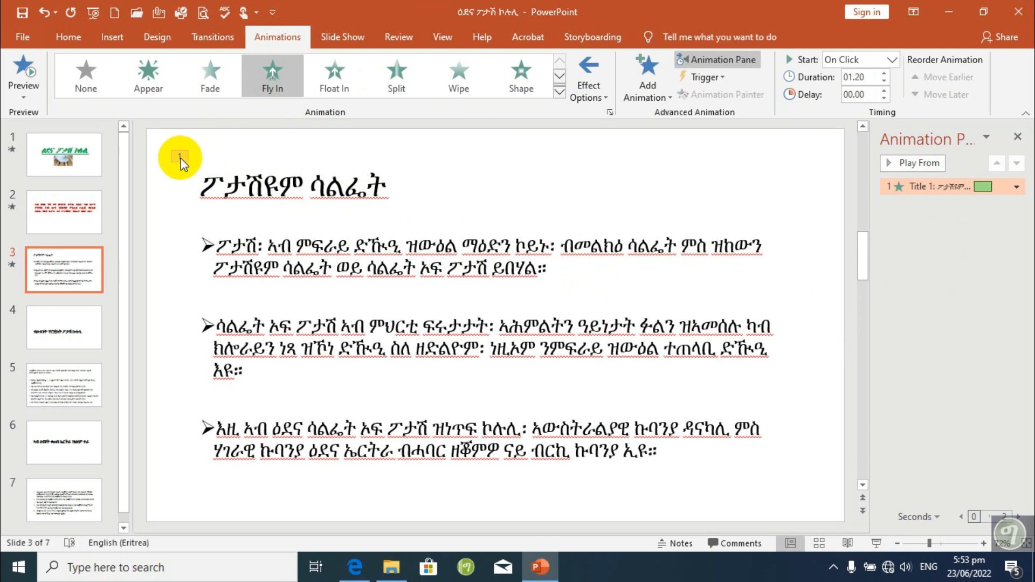
pyautogui.click(83, 86)
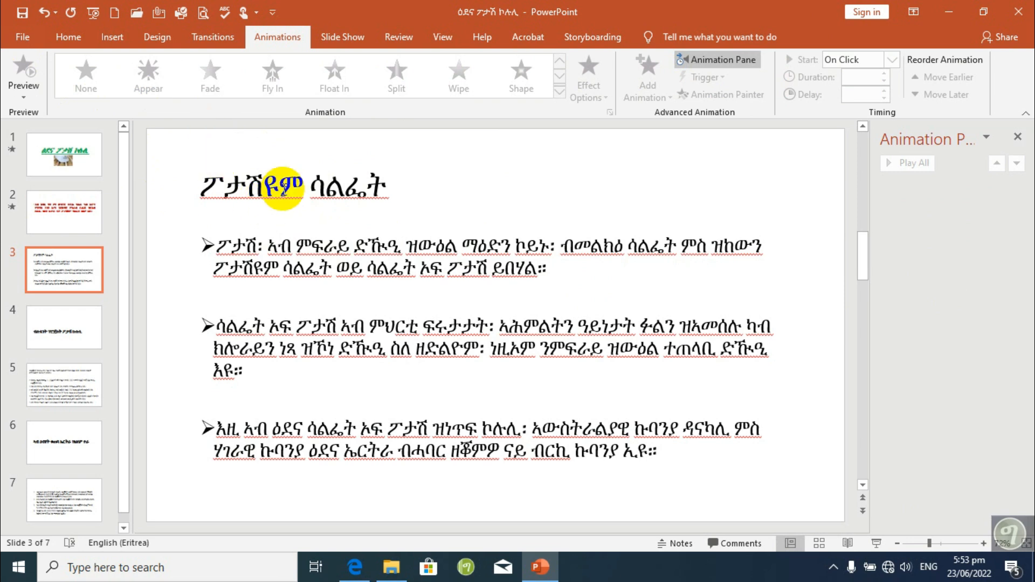
# Step: Make the body text placeholder below the title active and close the Animation Pane
pyautogui.click(265, 186)
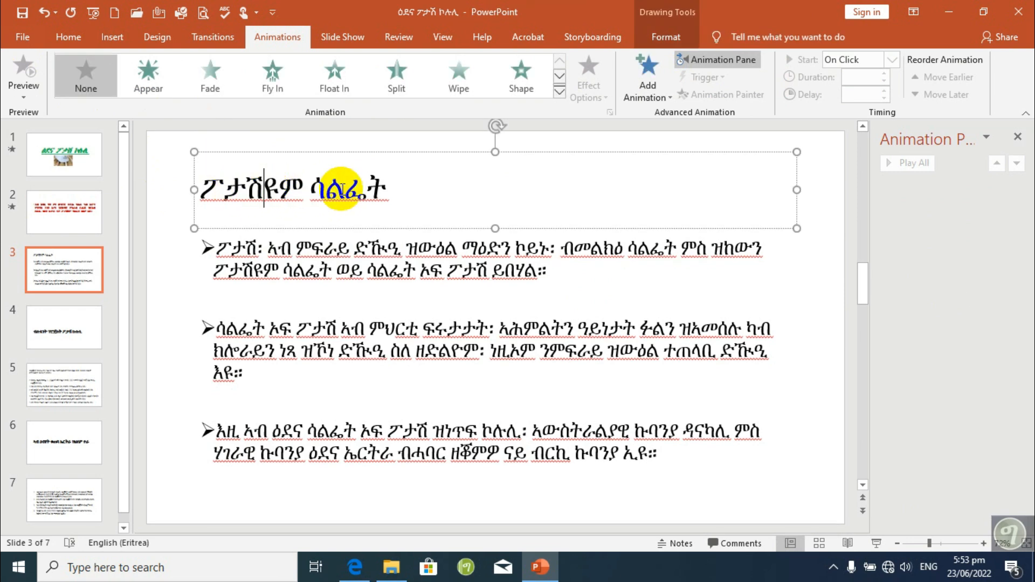
pyautogui.click(388, 154)
pyautogui.click(379, 263)
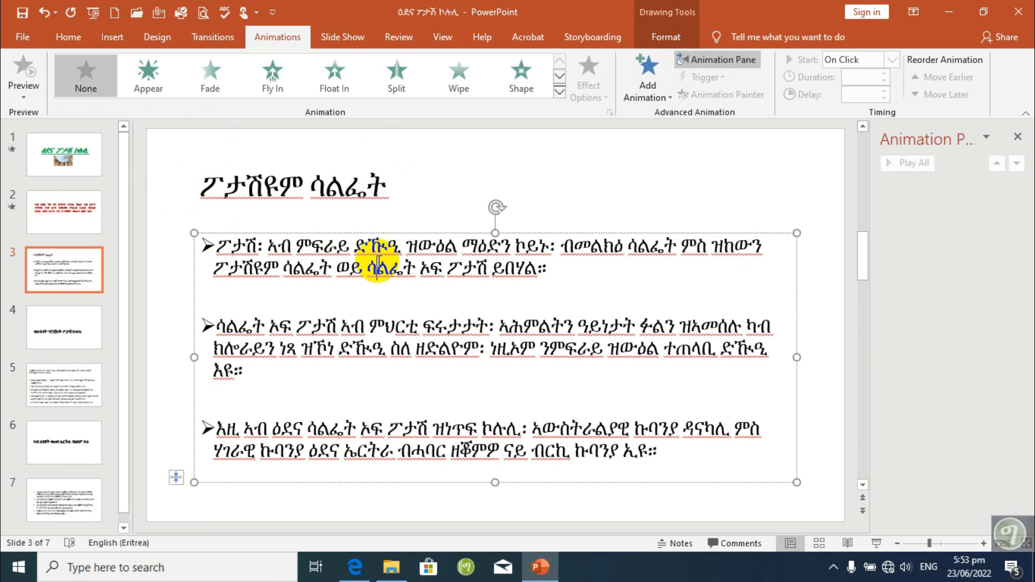
pyautogui.click(350, 246)
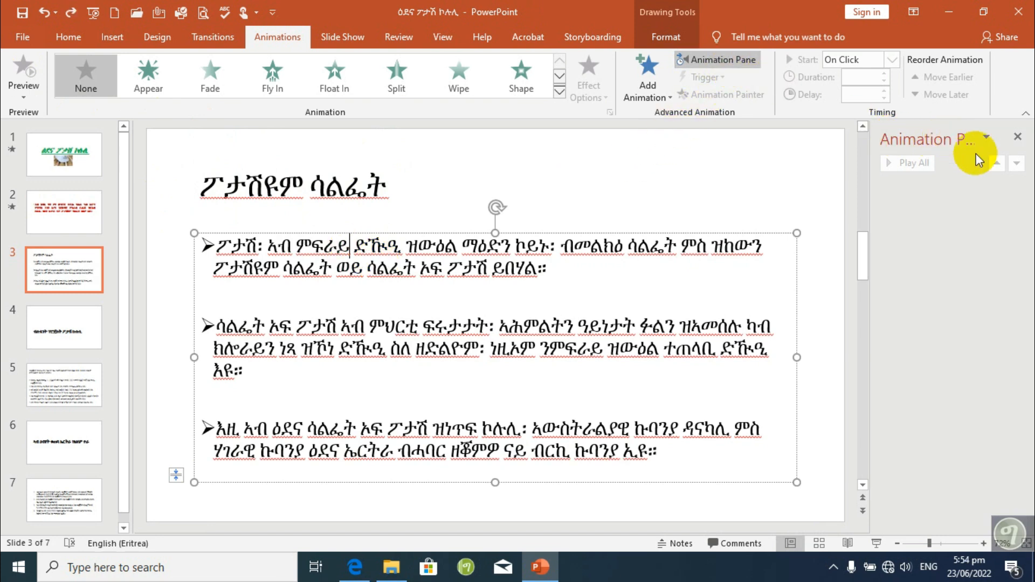
pyautogui.click(1017, 137)
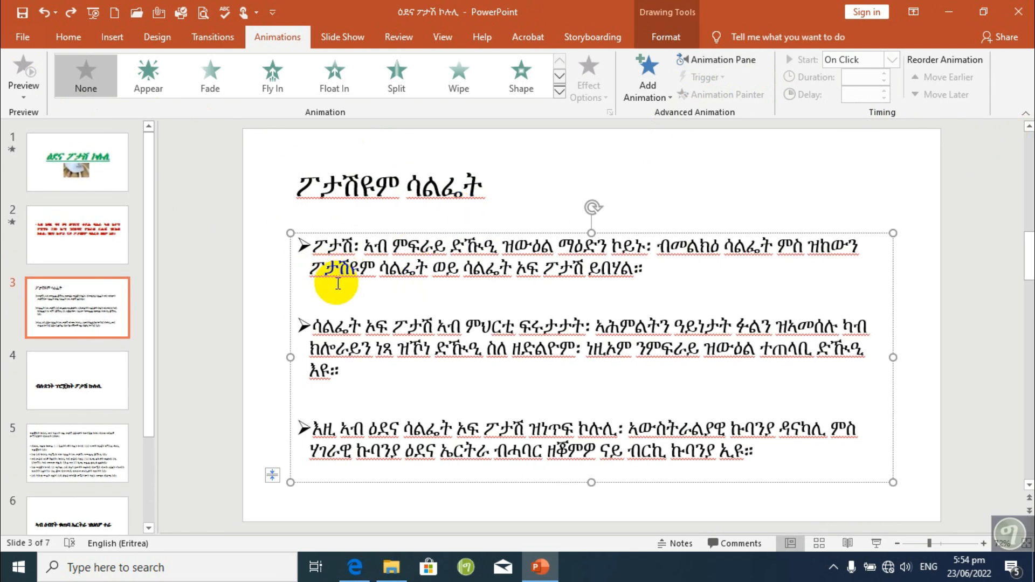
# Step: Select slide 3's three bulleted body paragraphs one at a time, from the first to the last
pyautogui.rightClick(301, 251)
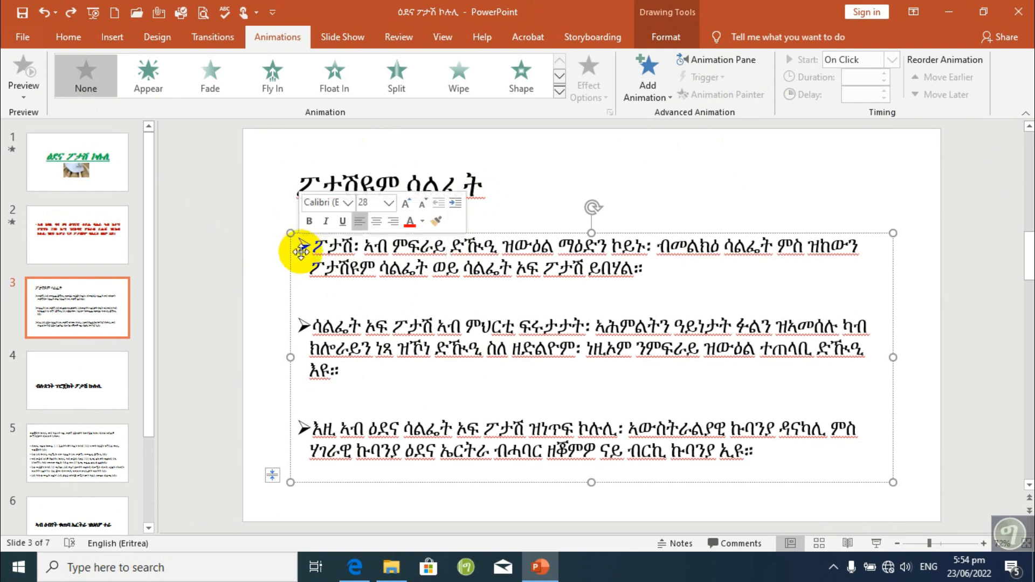
pyautogui.click(300, 251)
pyautogui.click(300, 323)
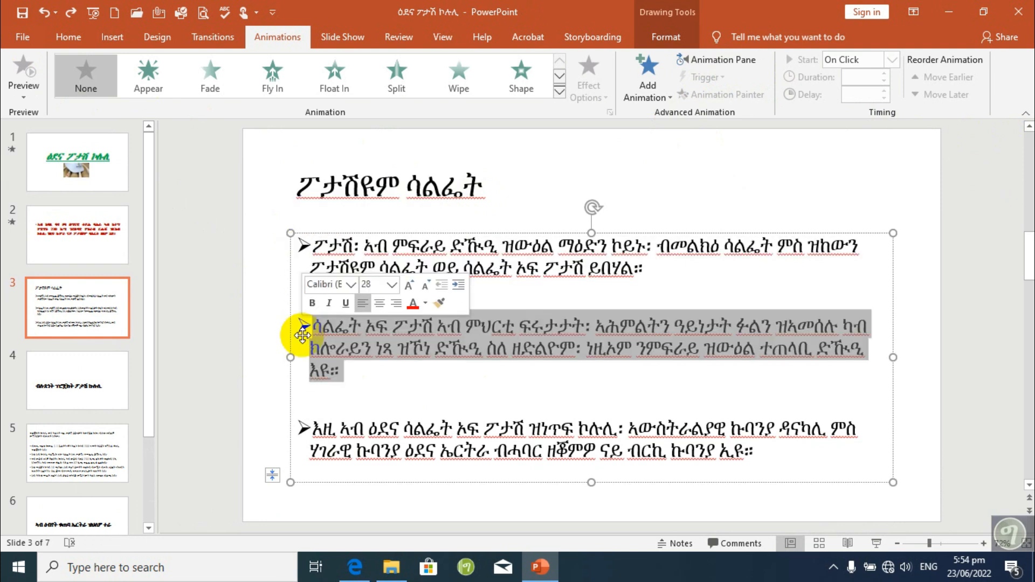
pyautogui.click(303, 426)
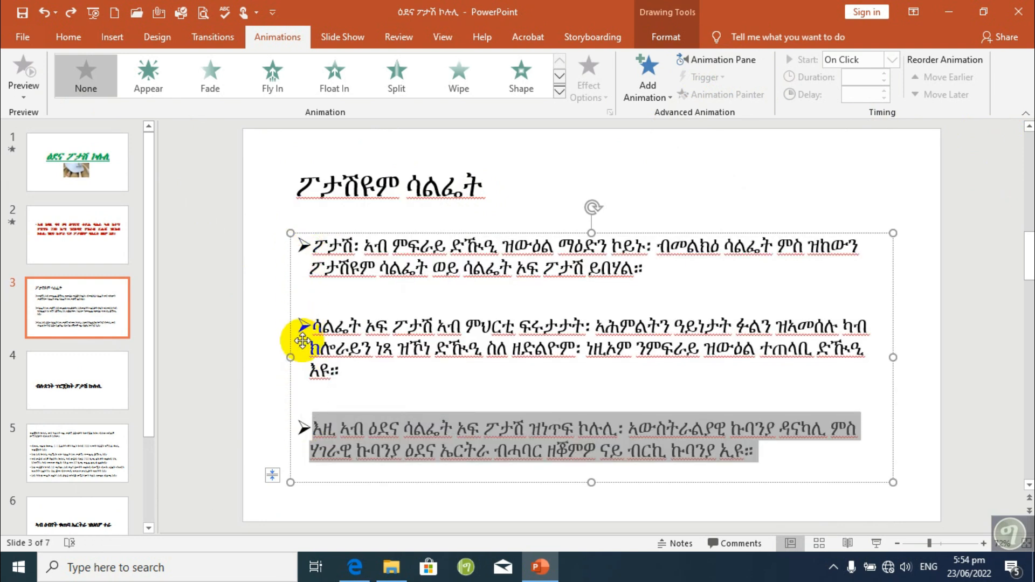
# Step: Select slide 3's whole body text placeholder and bring up the animation options for it
pyautogui.click(68, 37)
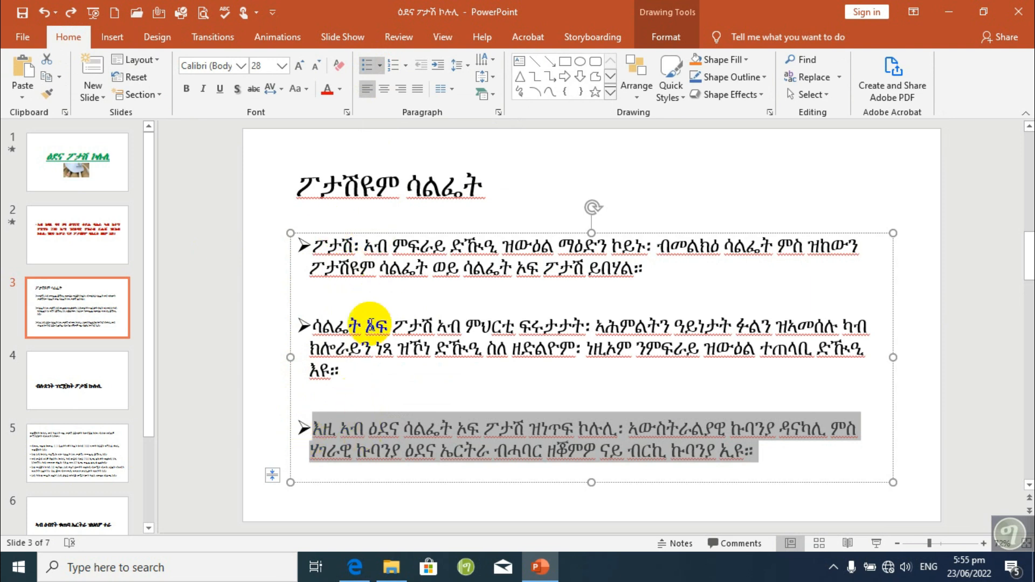
pyautogui.click(377, 294)
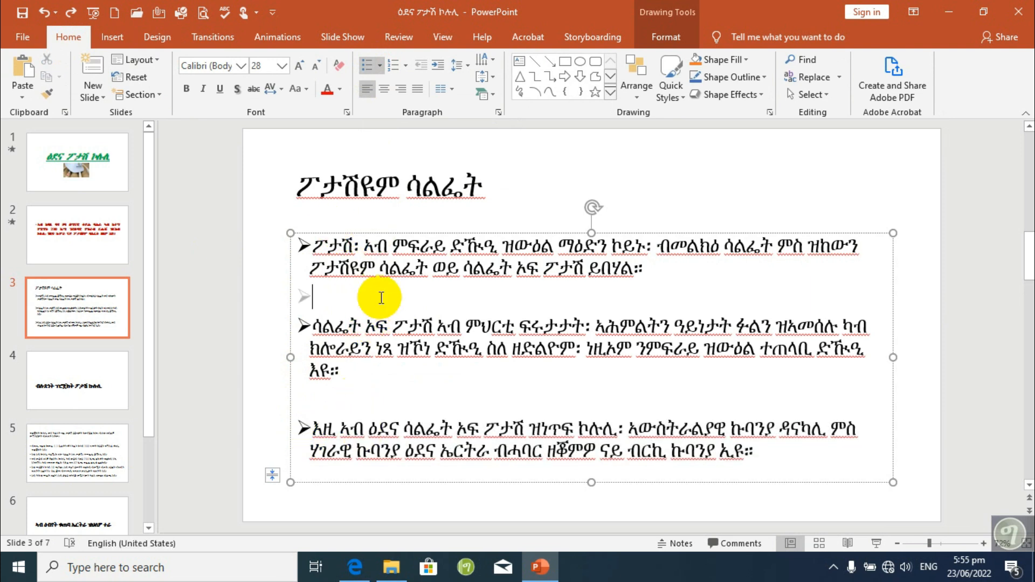
pyautogui.click(364, 233)
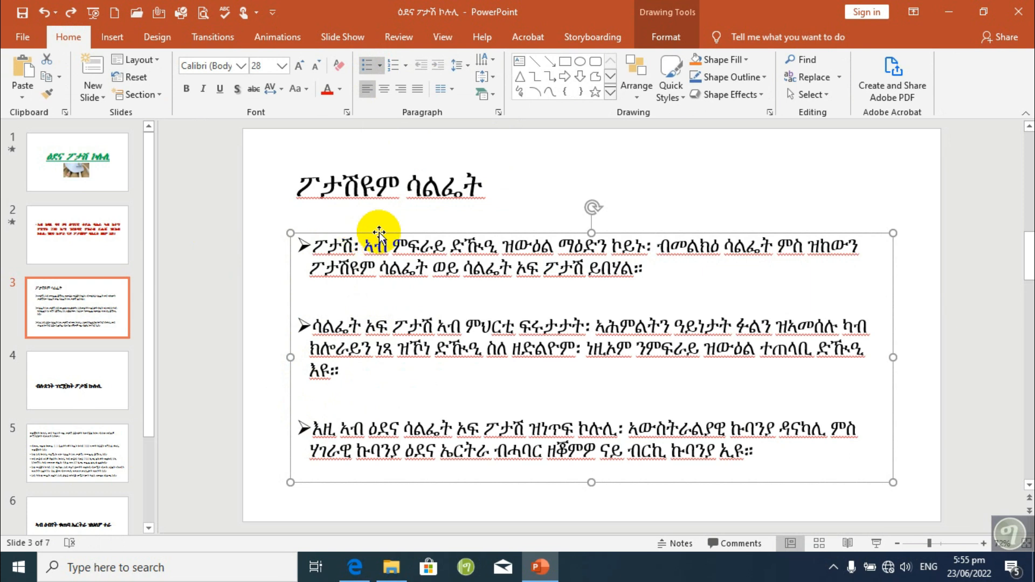
pyautogui.click(287, 41)
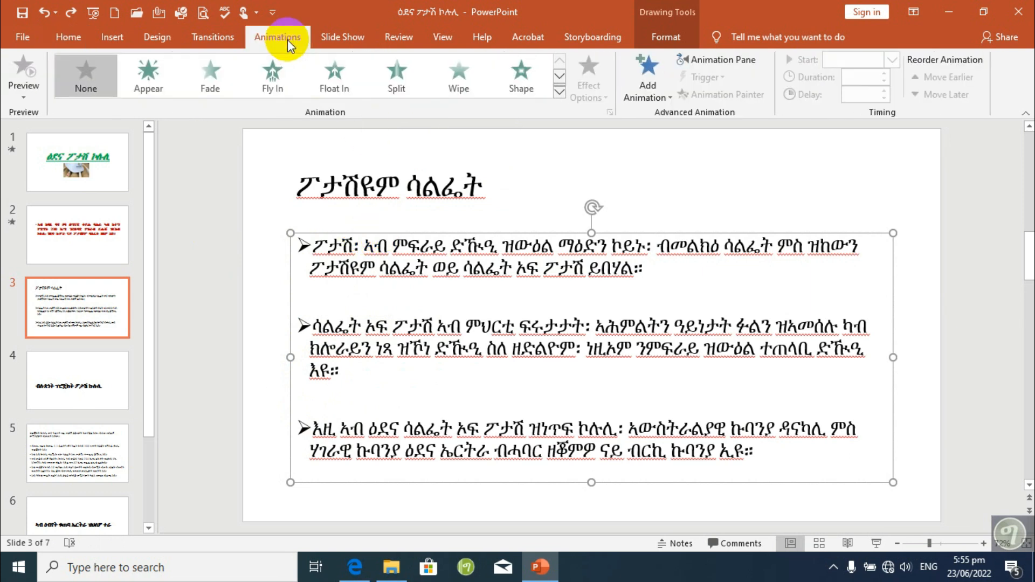
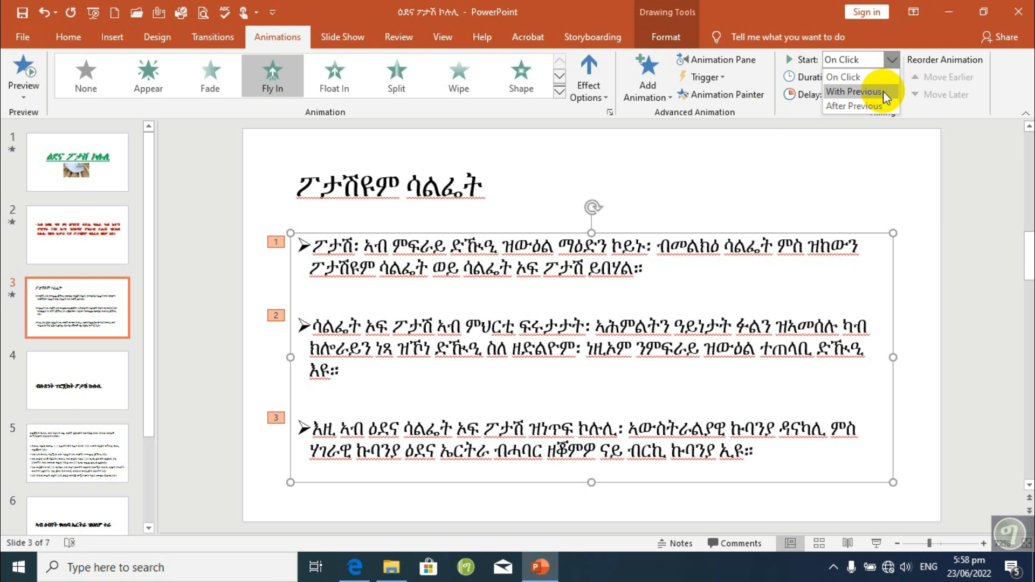
# Step: Apply the Float In animation to slide 3's title
pyautogui.click(341, 181)
pyautogui.click(322, 188)
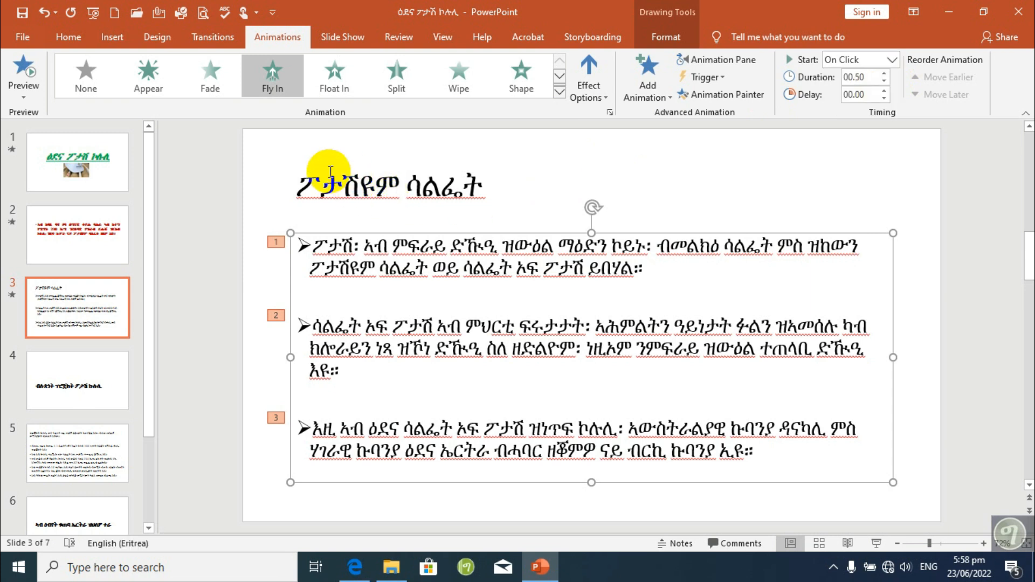
pyautogui.click(334, 74)
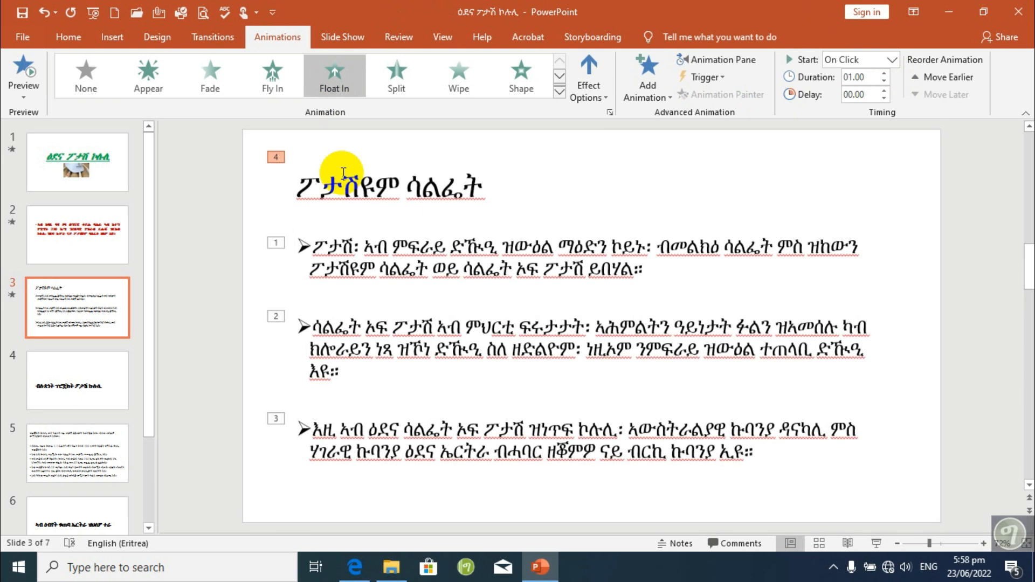
# Step: Set the Fly In animation of the body paragraphs to start On Click
pyautogui.click(352, 244)
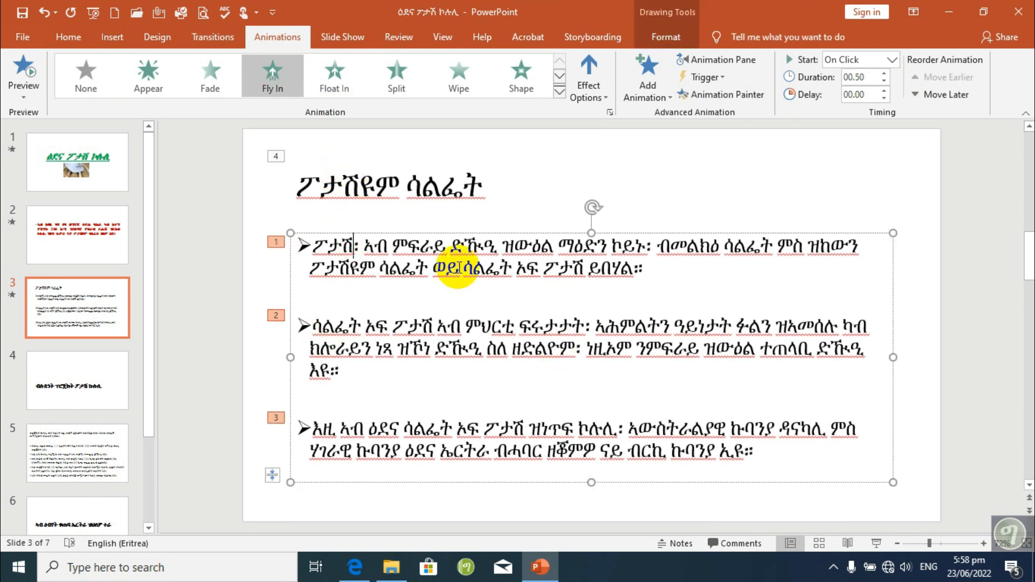
pyautogui.click(892, 59)
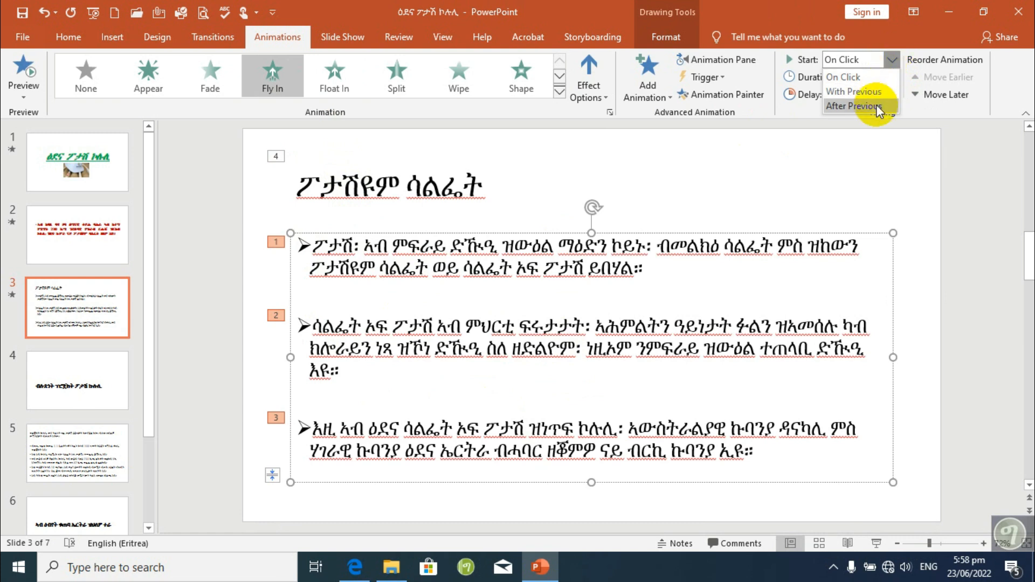
pyautogui.click(378, 186)
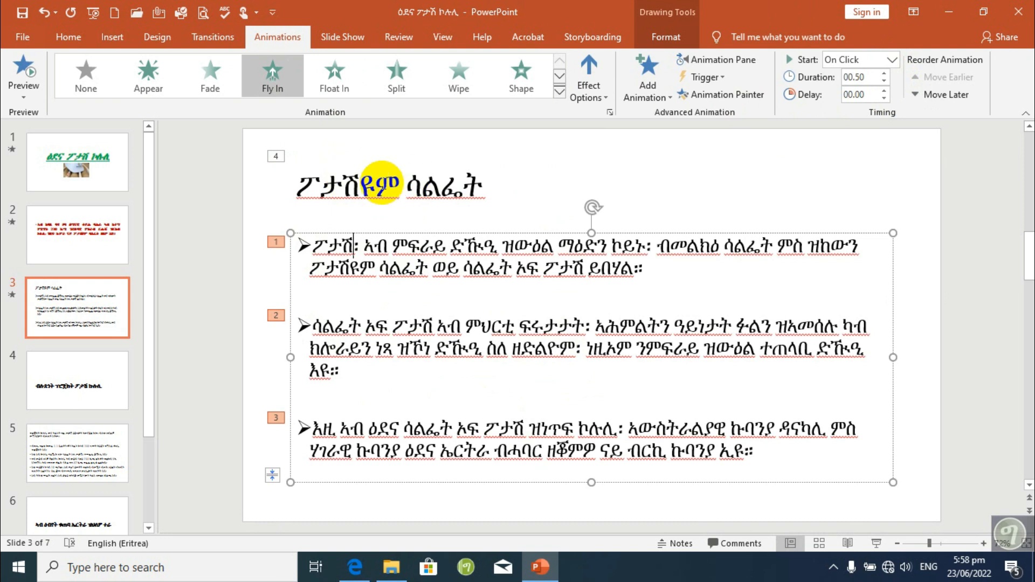
pyautogui.click(375, 188)
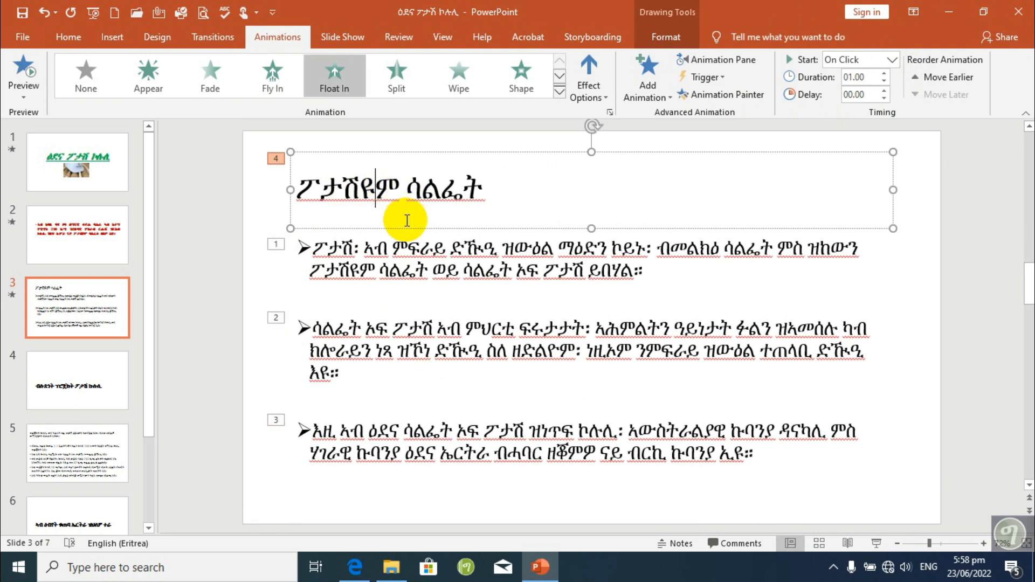
pyautogui.click(446, 267)
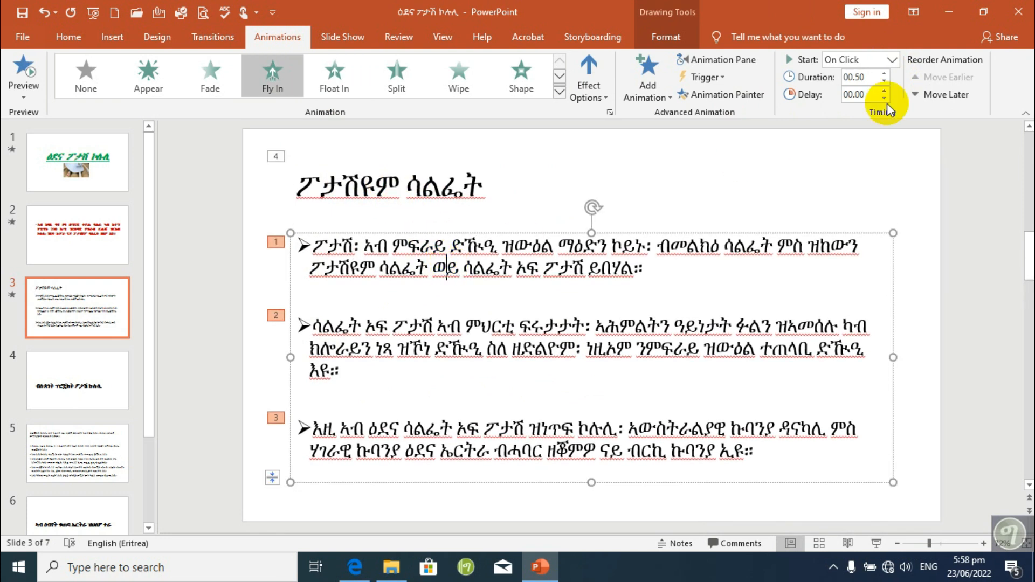
pyautogui.click(894, 60)
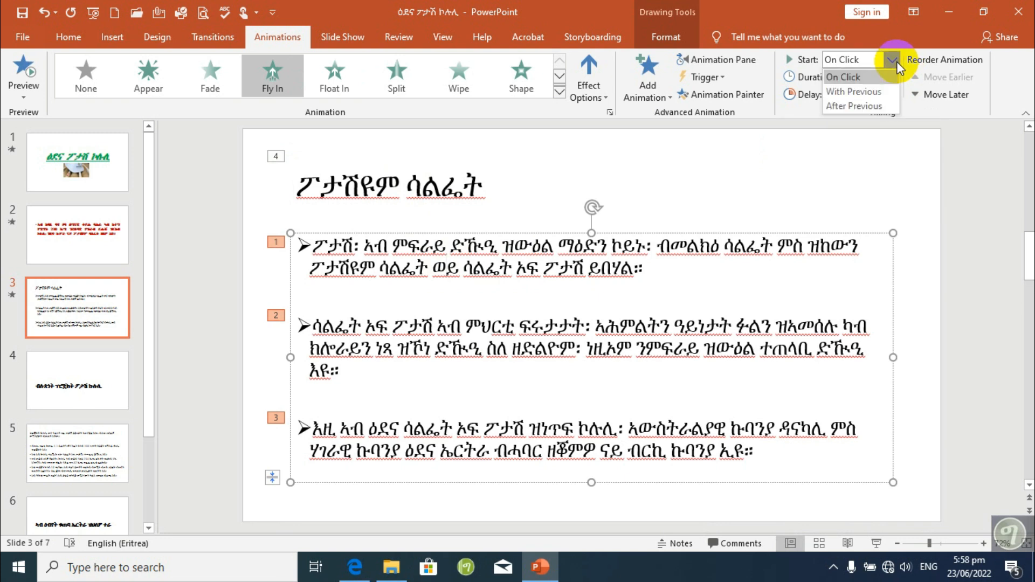
pyautogui.click(881, 78)
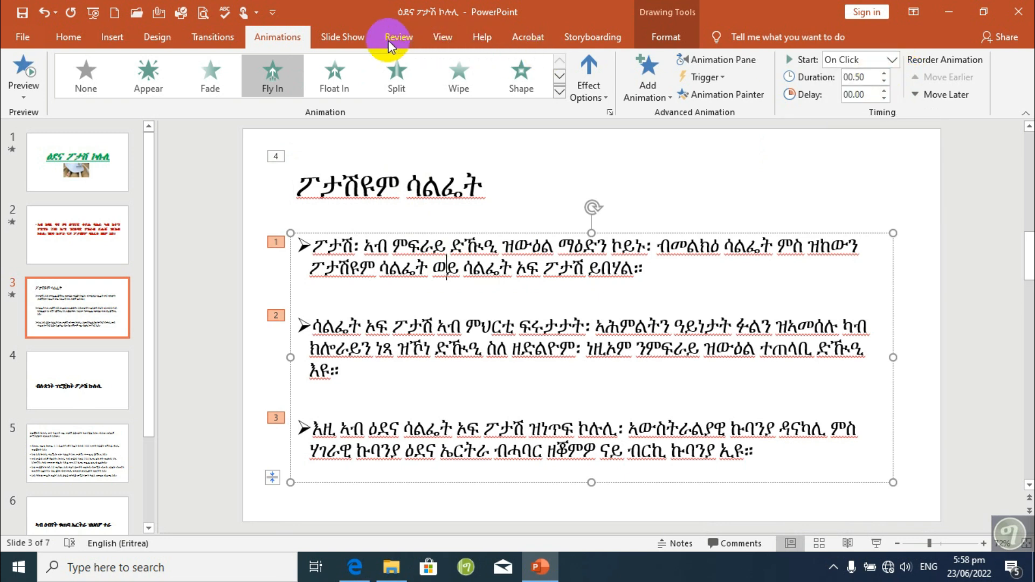
# Step: Play the slide show from slide 3, advance through the paragraph and title animations, and exit
pyautogui.click(355, 37)
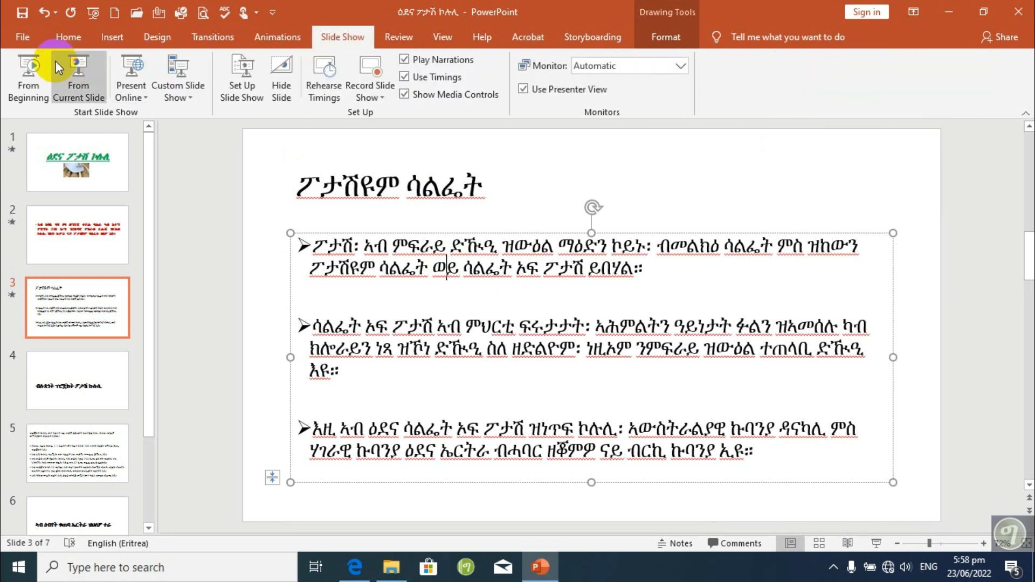
pyautogui.click(82, 82)
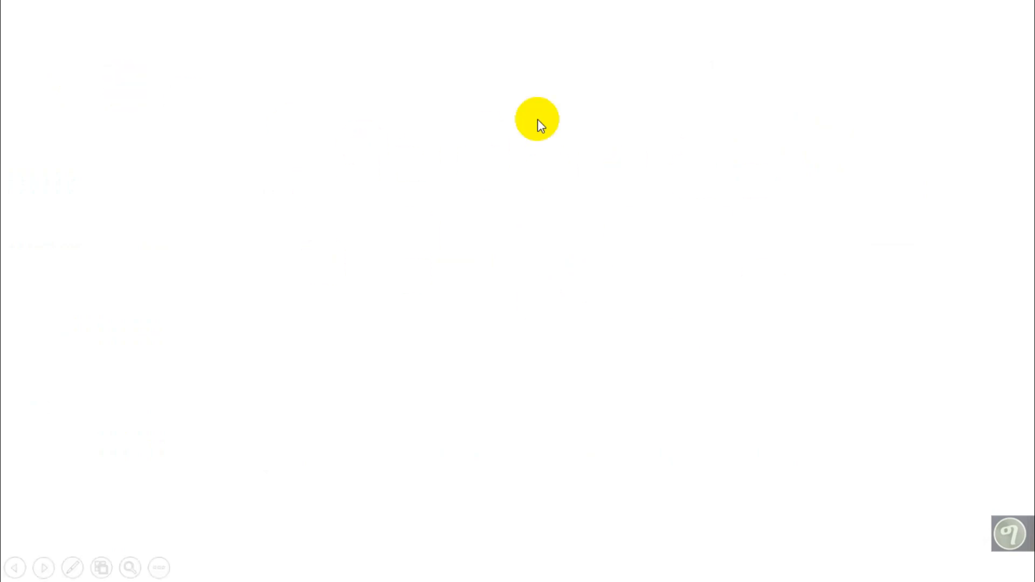
pyautogui.click(654, 124)
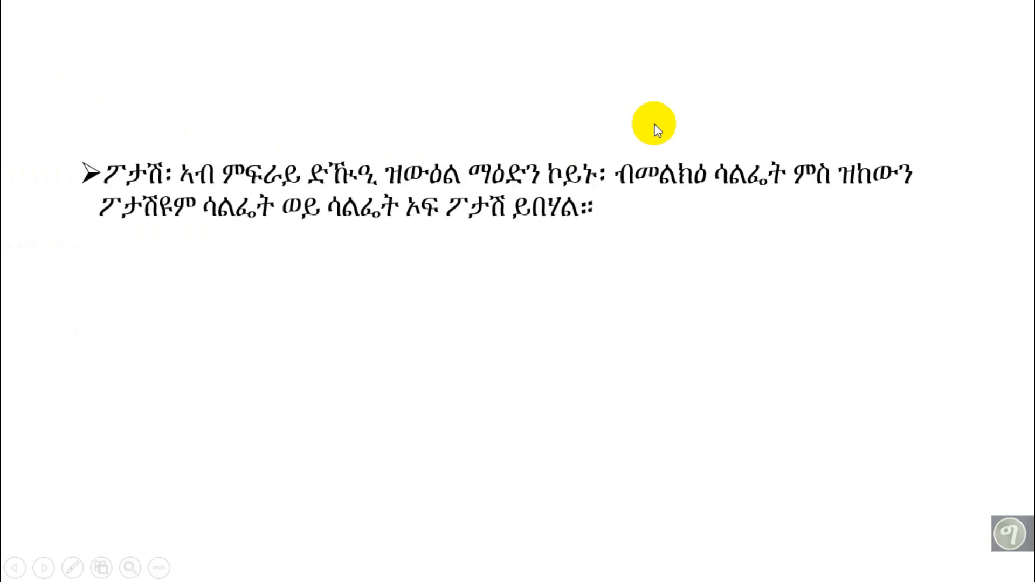
pyautogui.click(654, 124)
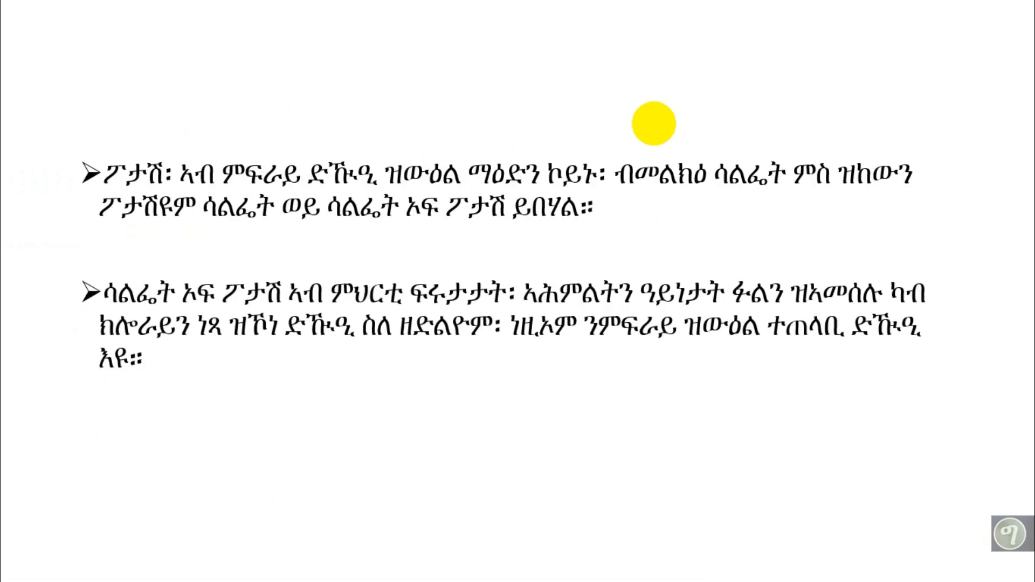
pyautogui.click(654, 123)
pyautogui.click(654, 123)
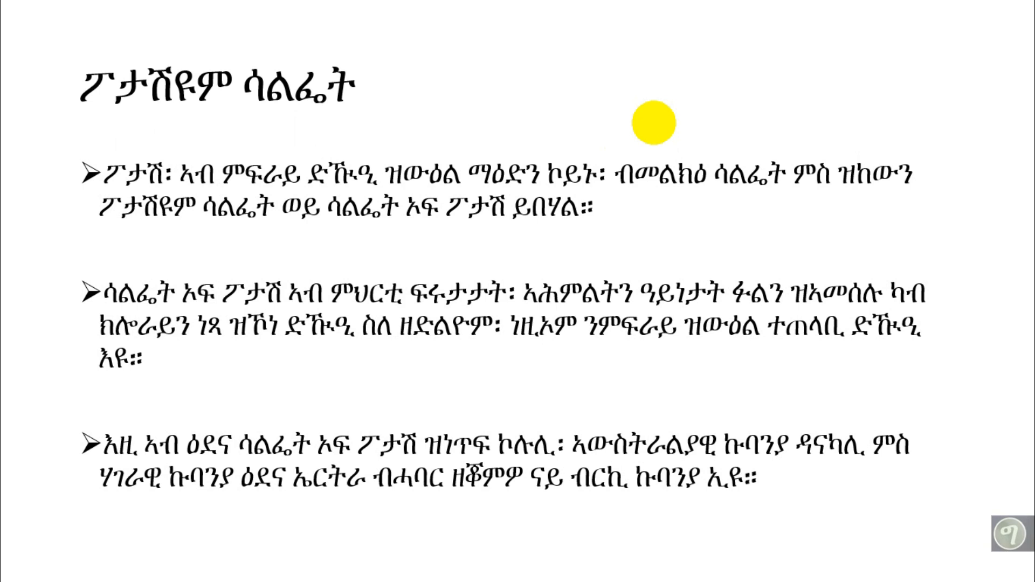
pyautogui.press('Escape')
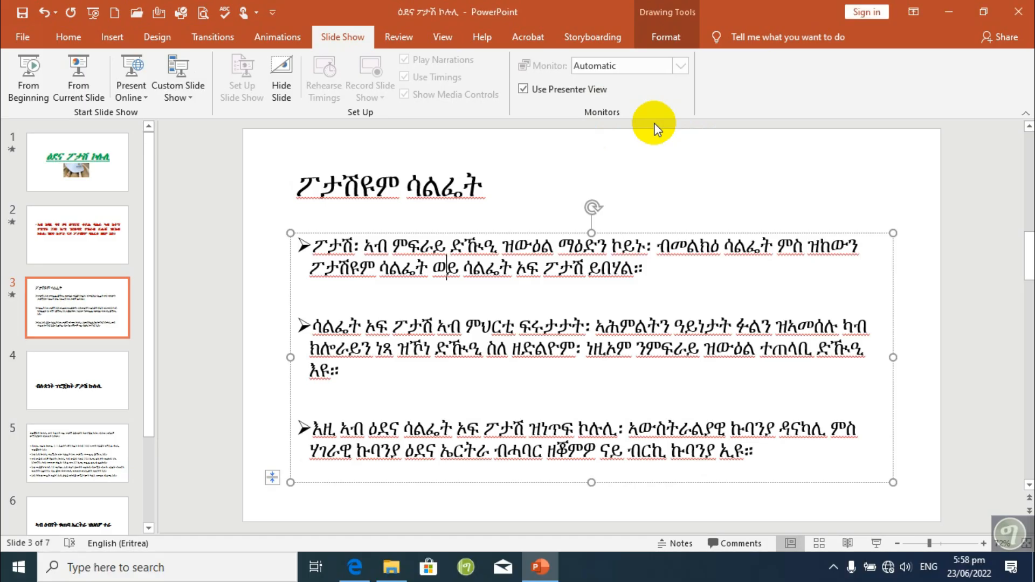
# Step: Review the start options for the body paragraphs' Fly In animation and choose After Previous
pyautogui.click(284, 40)
pyautogui.click(893, 60)
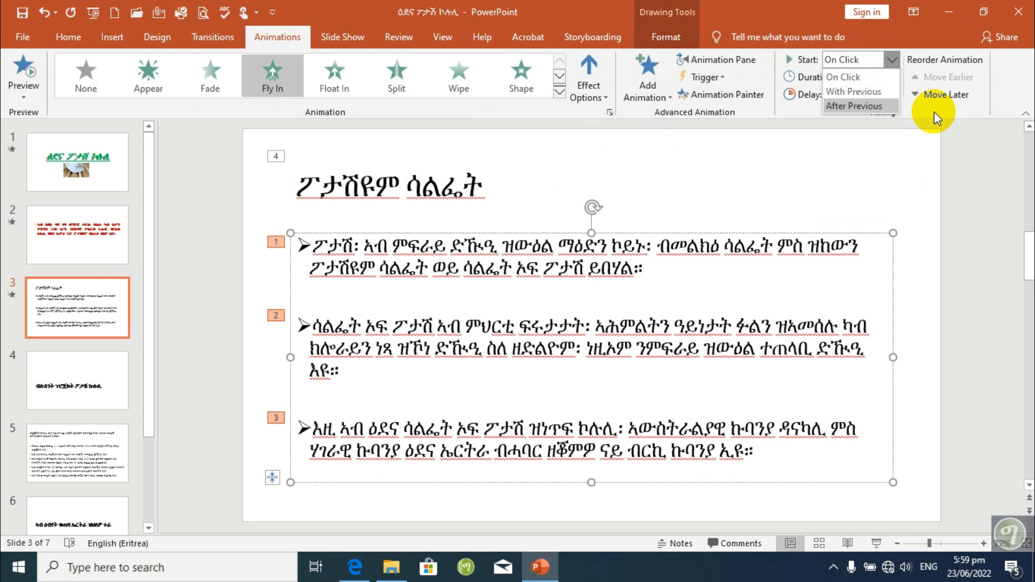
pyautogui.press('Escape')
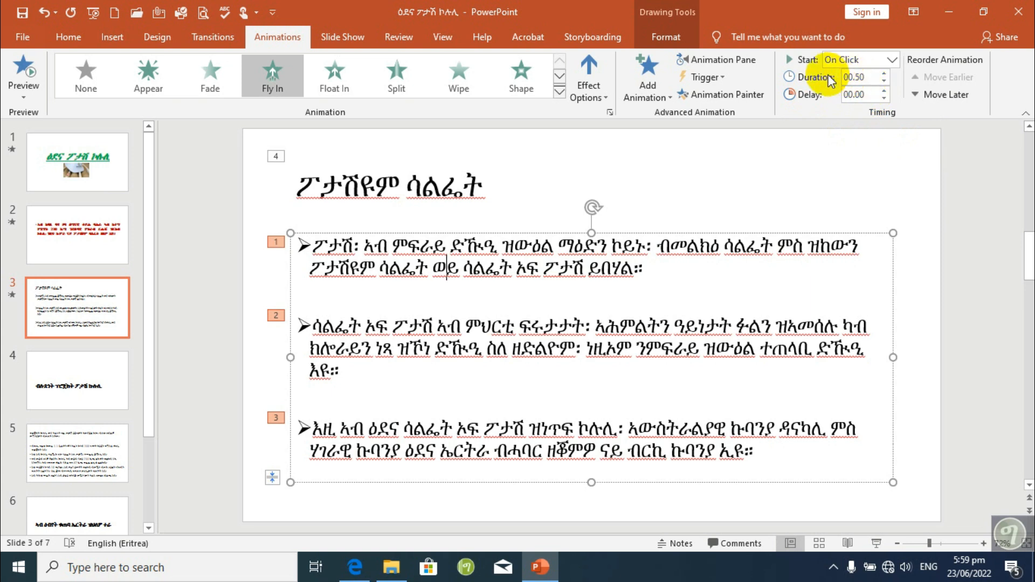
pyautogui.click(893, 60)
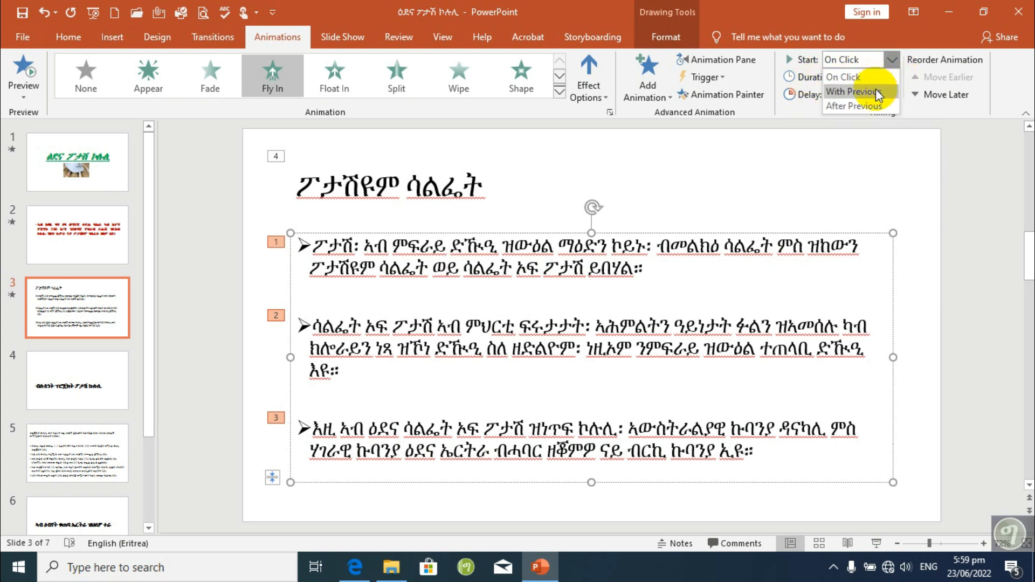
pyautogui.click(869, 105)
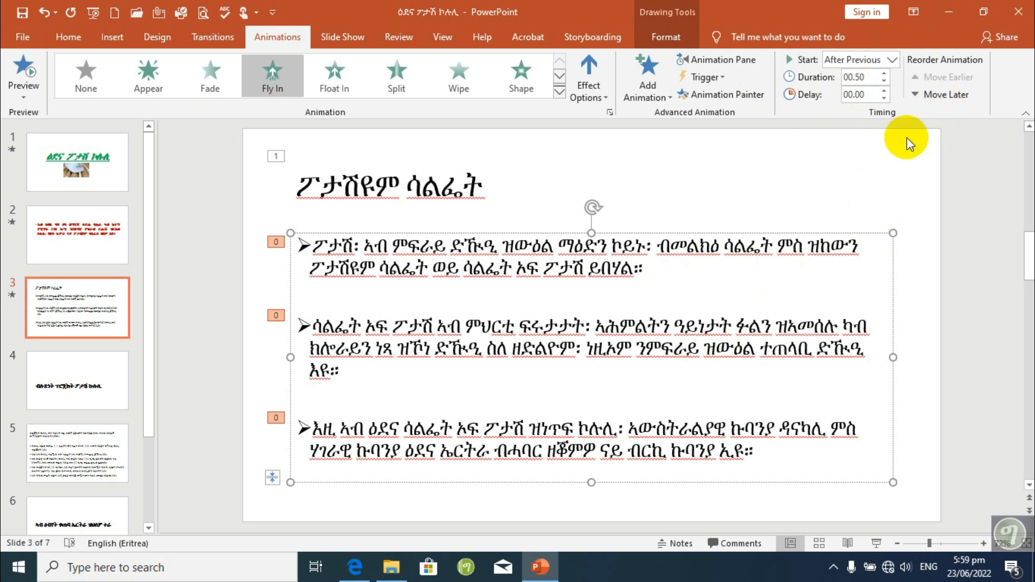
# Step: Switch the body paragraphs' animation start to With Previous and back to On Click
pyautogui.click(892, 59)
pyautogui.click(854, 92)
pyautogui.click(893, 59)
pyautogui.click(877, 77)
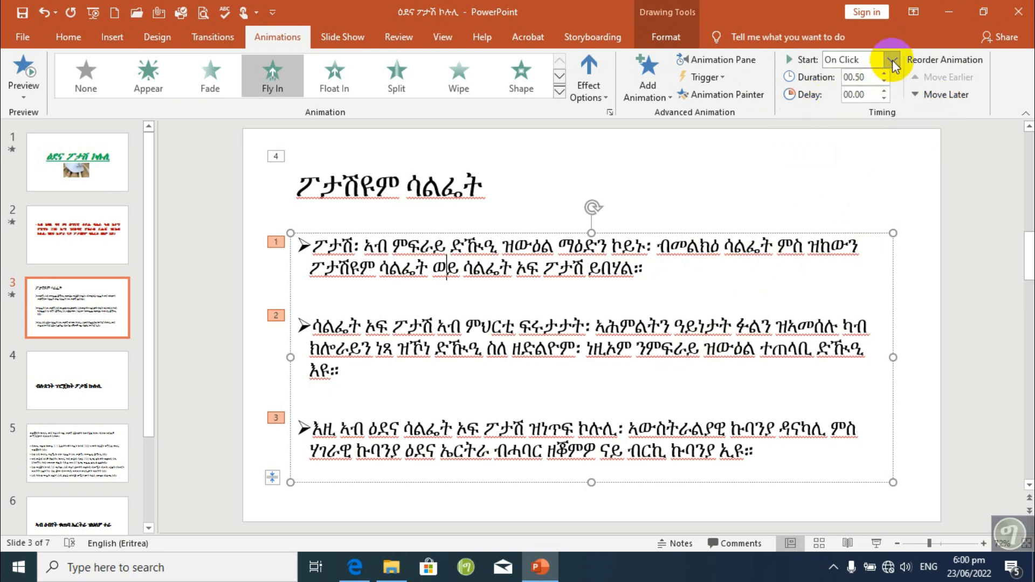
# Step: Set the body paragraphs' Fly In animation to start After Previous with a delay of 00.10 seconds
pyautogui.click(891, 60)
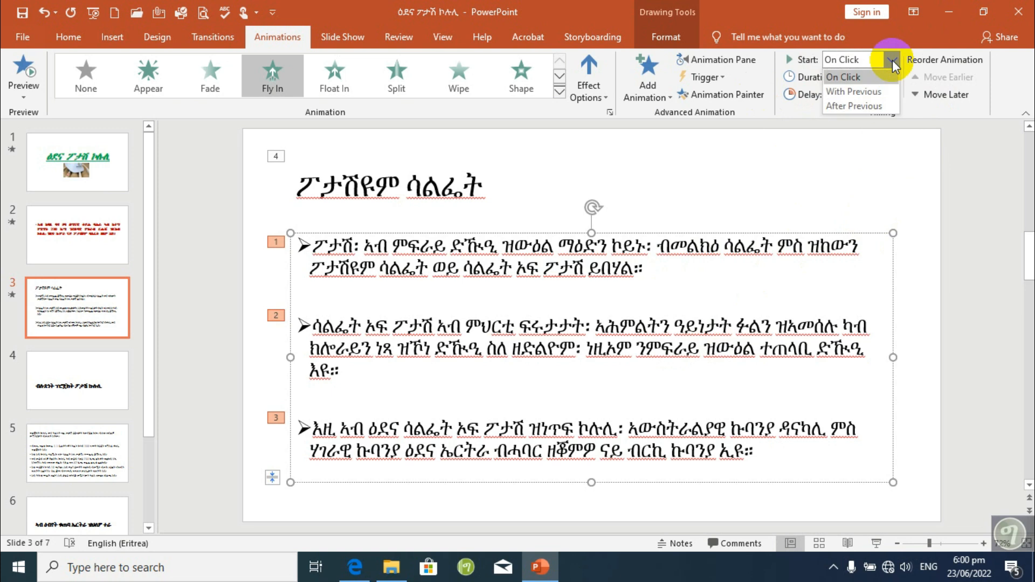
pyautogui.click(853, 107)
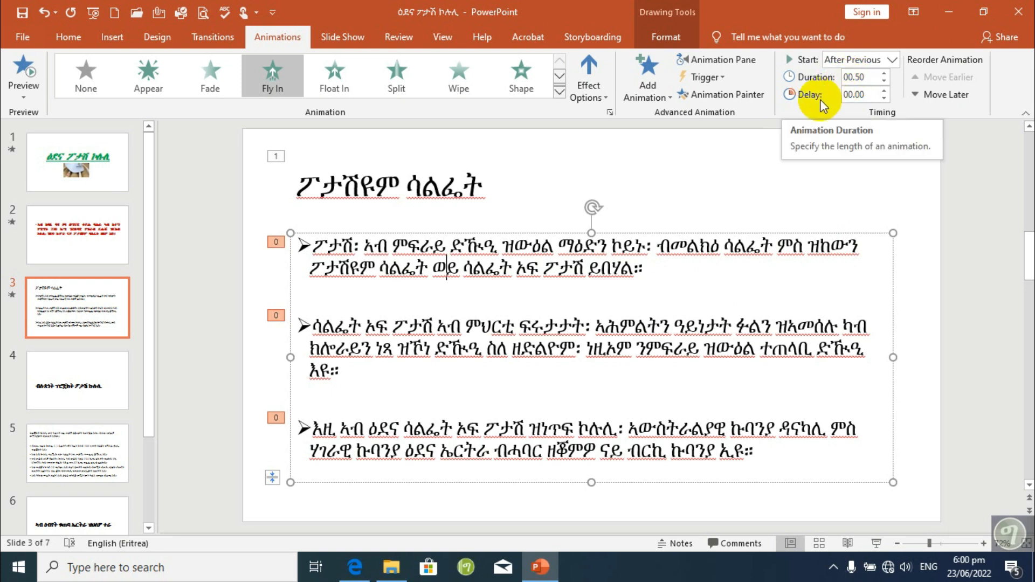
pyautogui.click(856, 95)
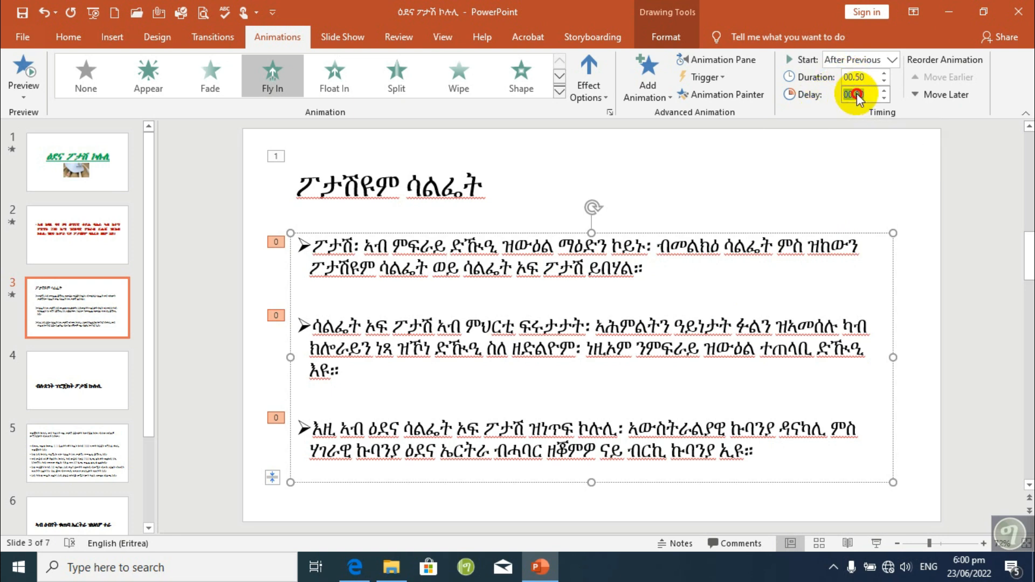
pyautogui.moveTo(866, 94); pyautogui.dragTo(859, 93)
pyautogui.click(857, 93)
pyautogui.press('Delete')
pyautogui.write('1')
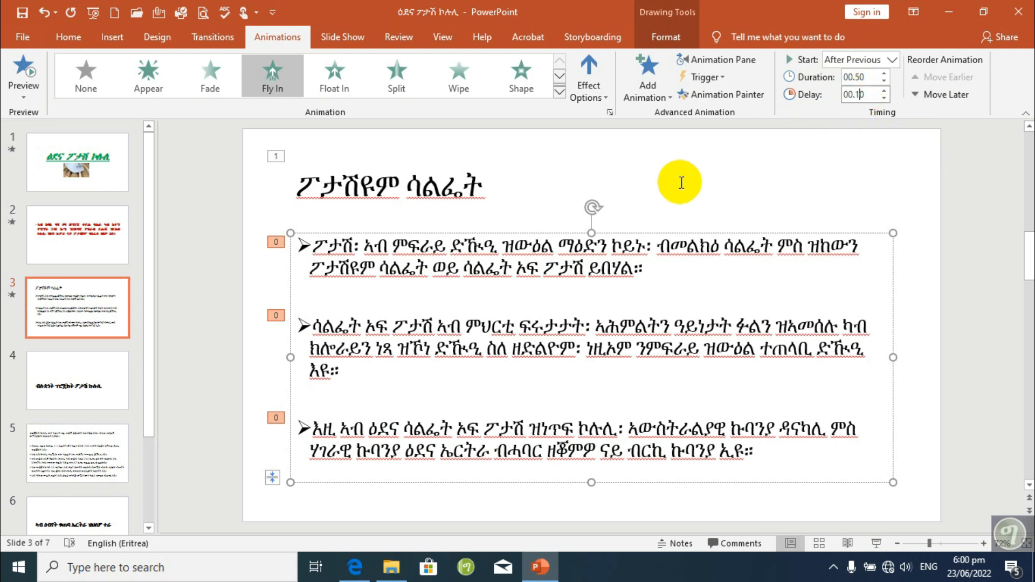
# Step: Play slide 3 in the slide show to check the automatic paragraph animations, and exit
pyautogui.click(341, 42)
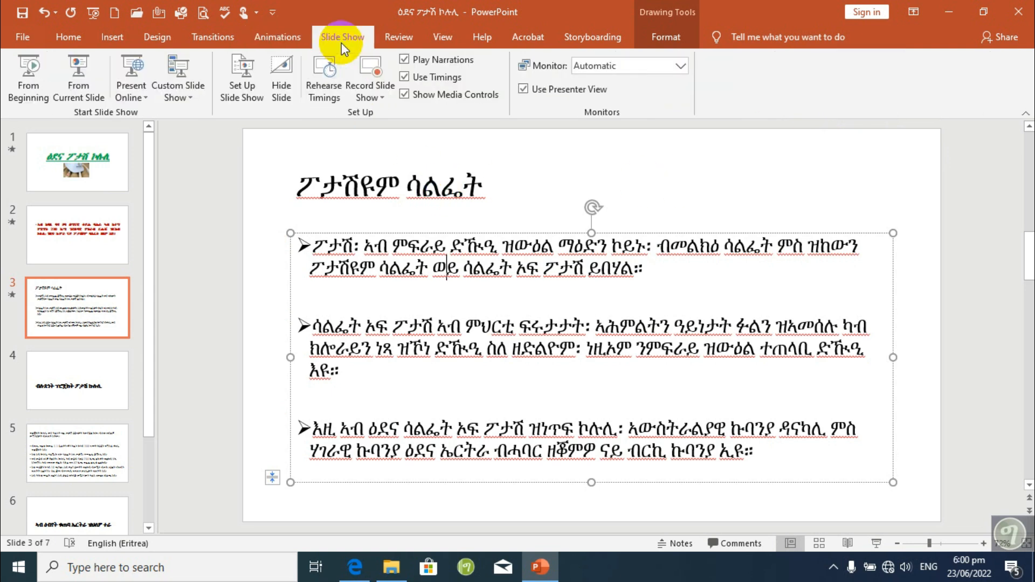
pyautogui.click(80, 75)
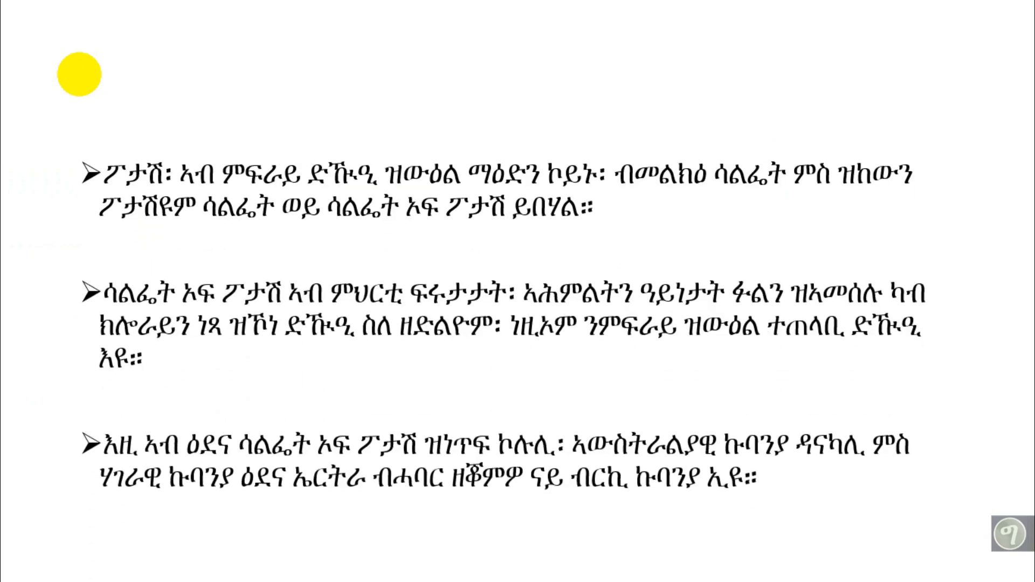
pyautogui.press('Escape')
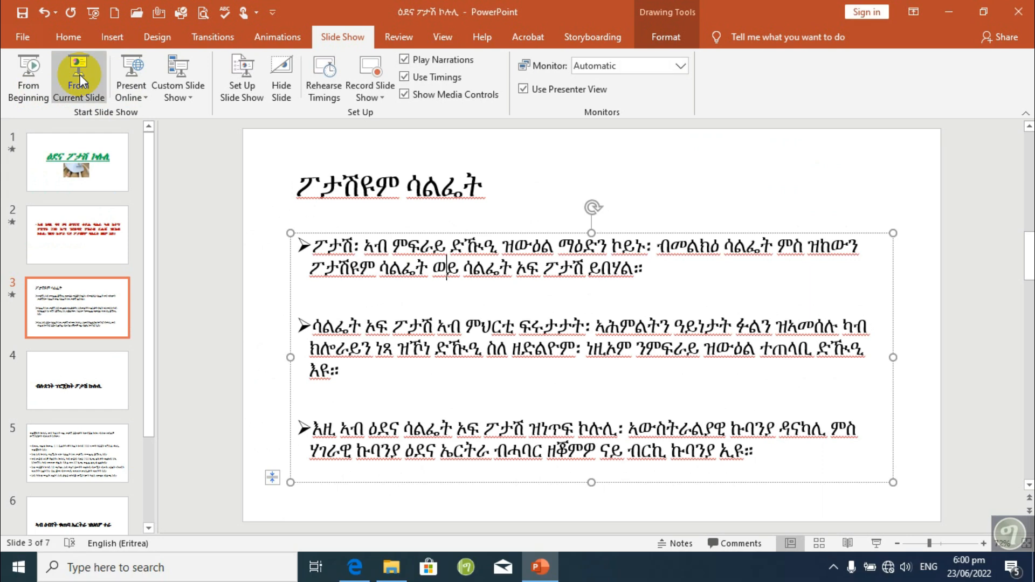
# Step: Set the body paragraphs' Fly In animation on slide 3 to start With Previous
pyautogui.click(295, 39)
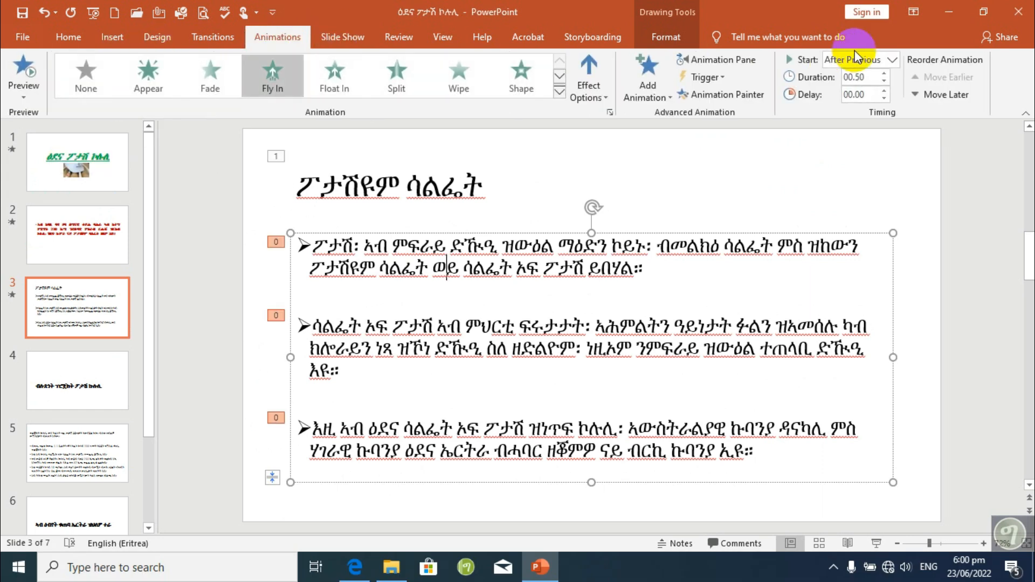
pyautogui.click(893, 65)
pyautogui.click(858, 81)
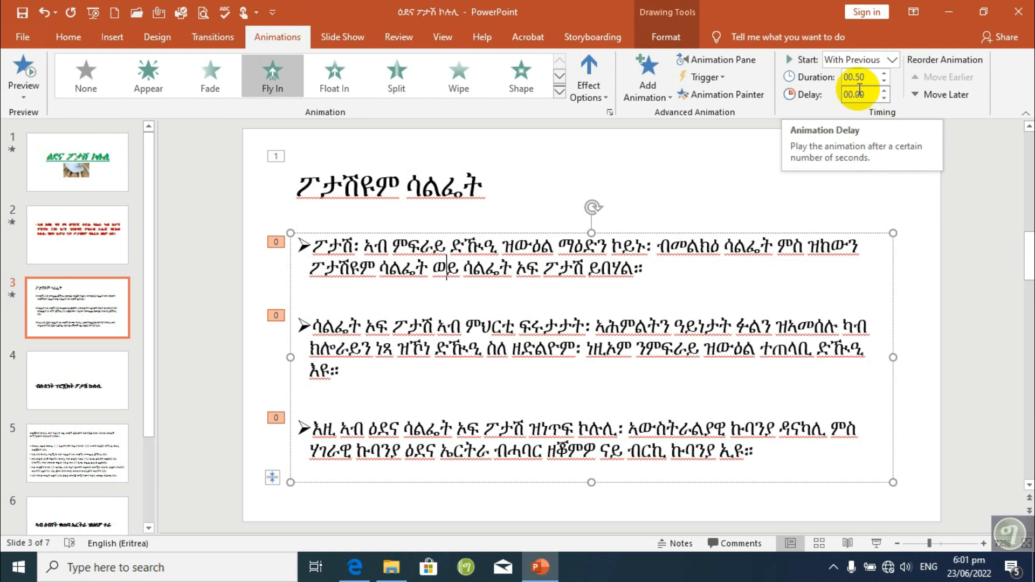
# Step: Compare the animation settings of slide 3's title and body paragraphs, examining the body animation's duration and delay
pyautogui.click(618, 180)
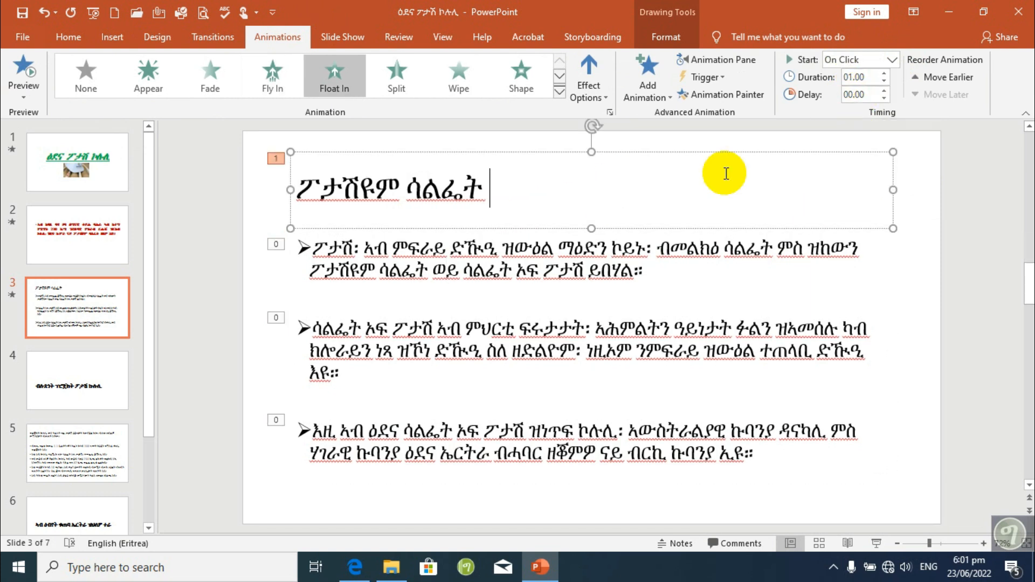
pyautogui.click(695, 328)
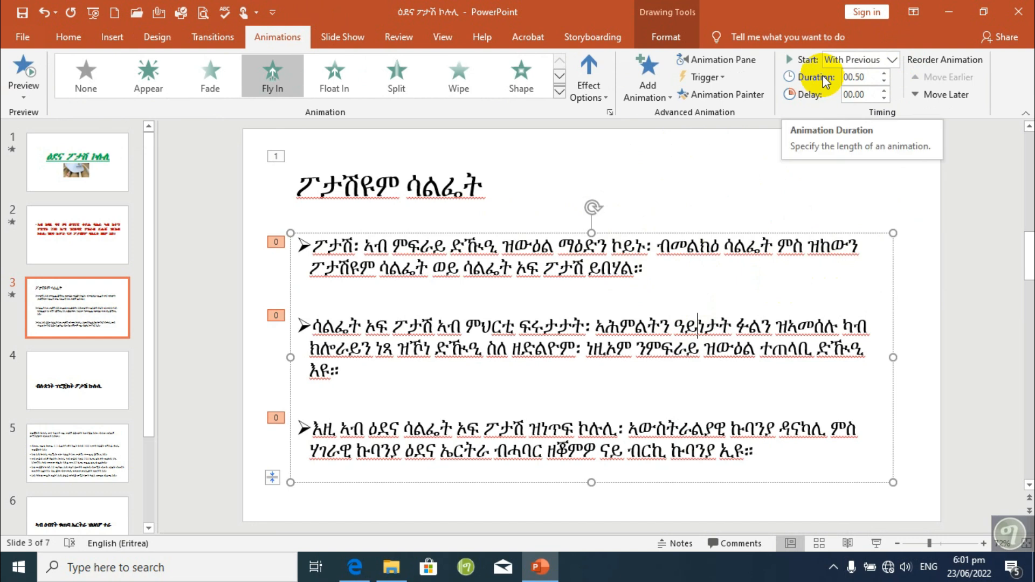
pyautogui.click(851, 77)
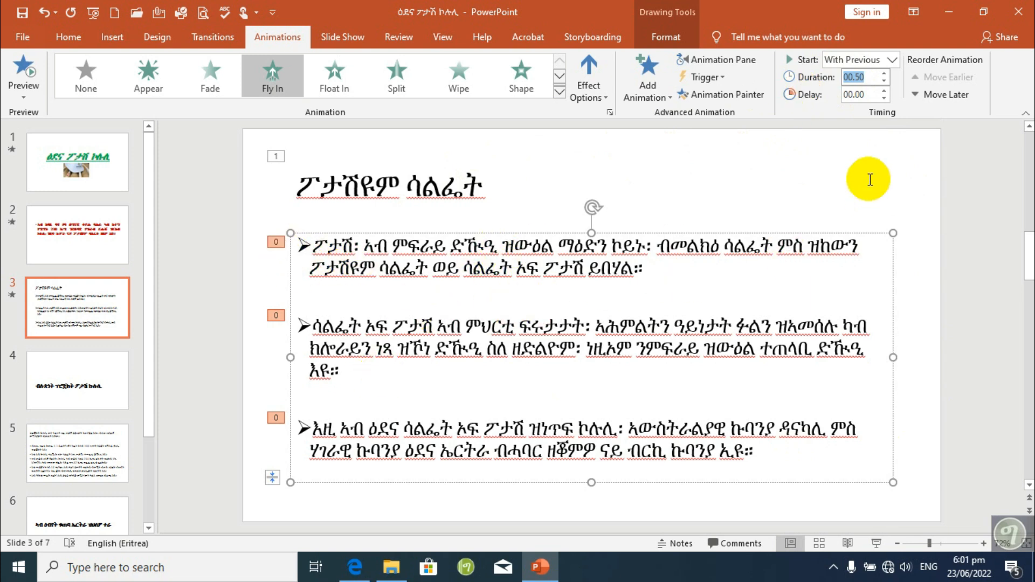
pyautogui.click(861, 95)
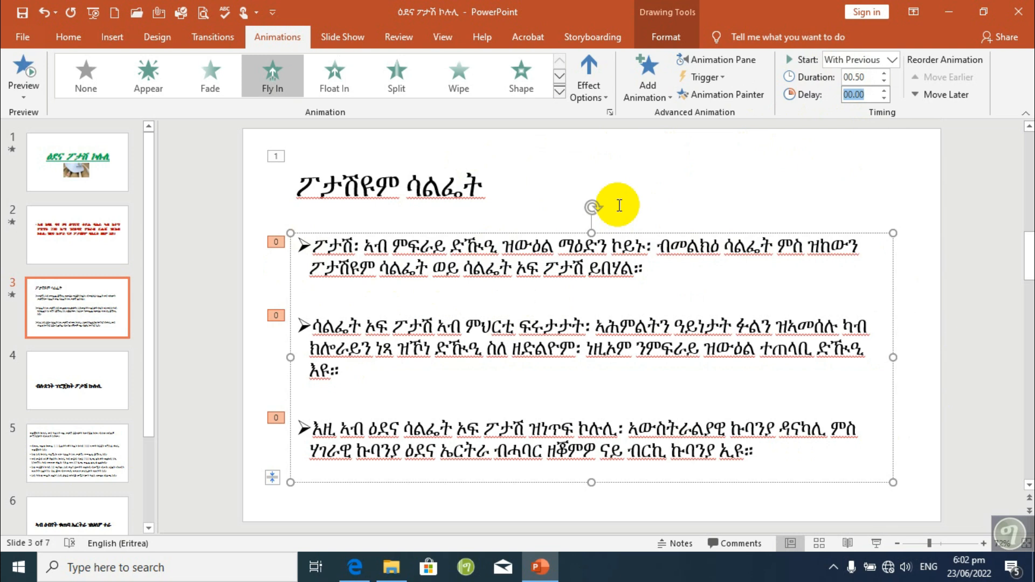
# Step: Set the body paragraphs' Fly In animation to start On Click and reorder it to play after the title's animation
pyautogui.click(891, 60)
pyautogui.click(881, 78)
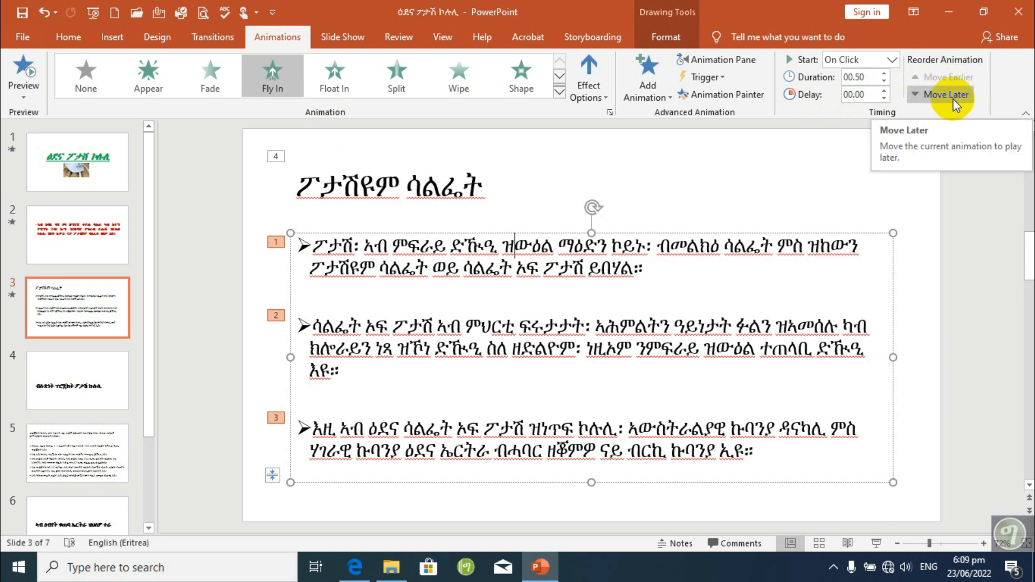
pyautogui.click(536, 233)
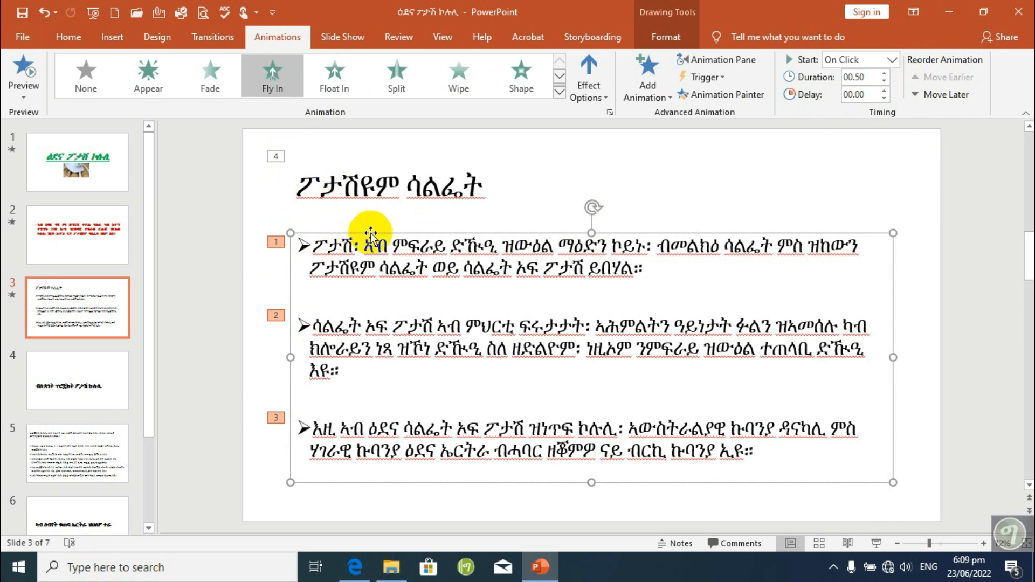
pyautogui.click(946, 95)
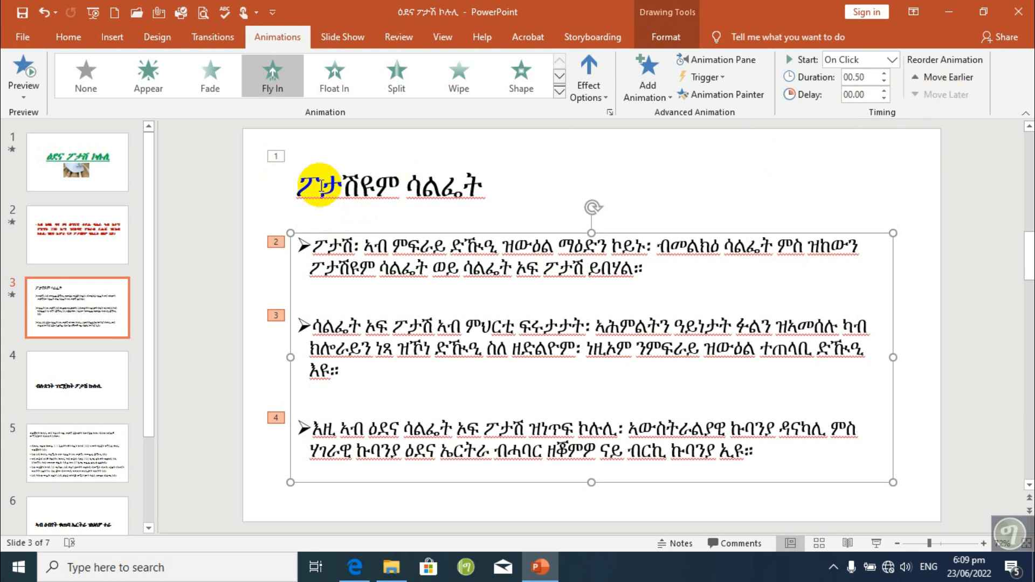
# Step: Check the animation order of slide 3's title against its body paragraphs
pyautogui.click(372, 189)
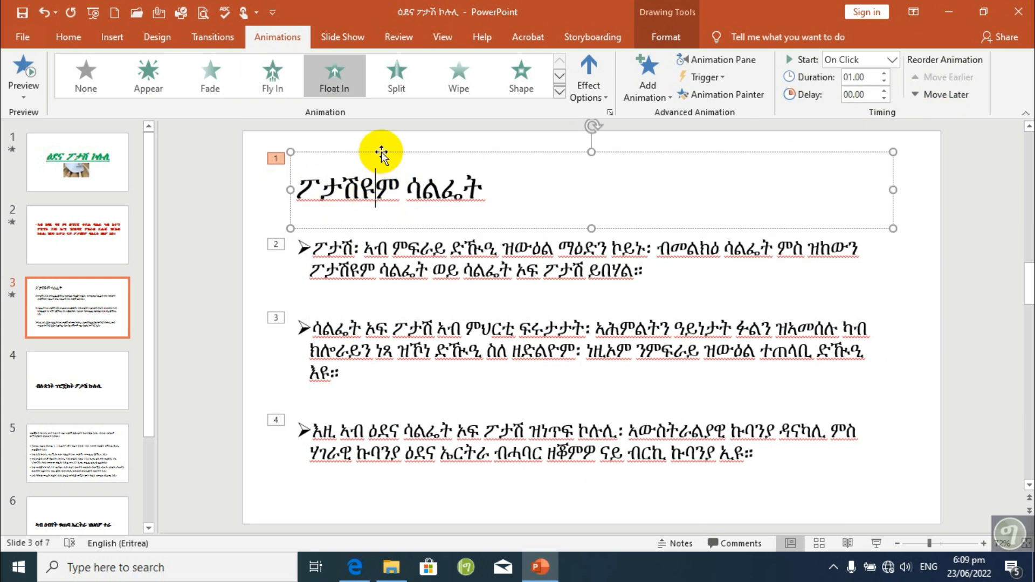
pyautogui.click(371, 268)
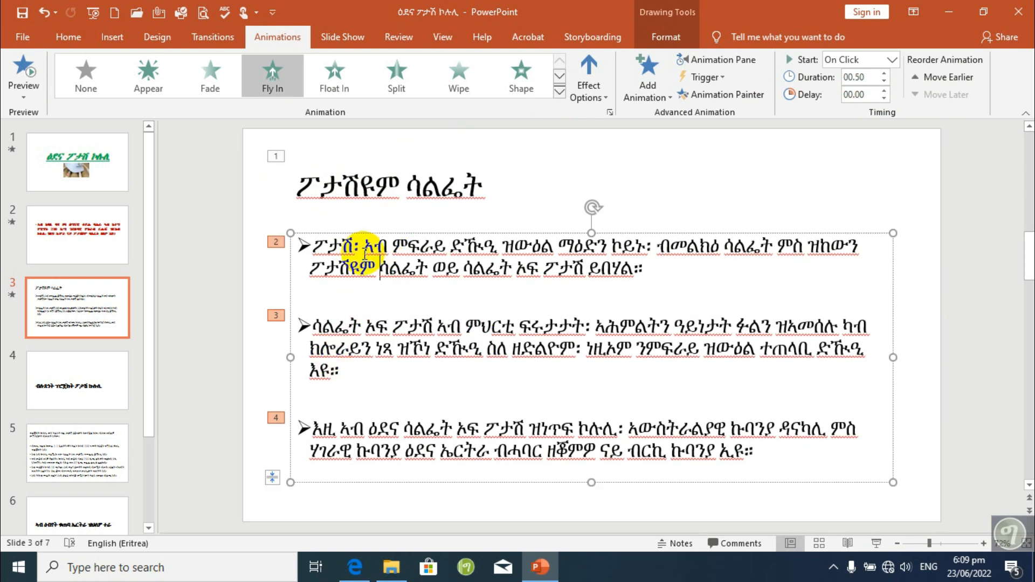
pyautogui.click(343, 189)
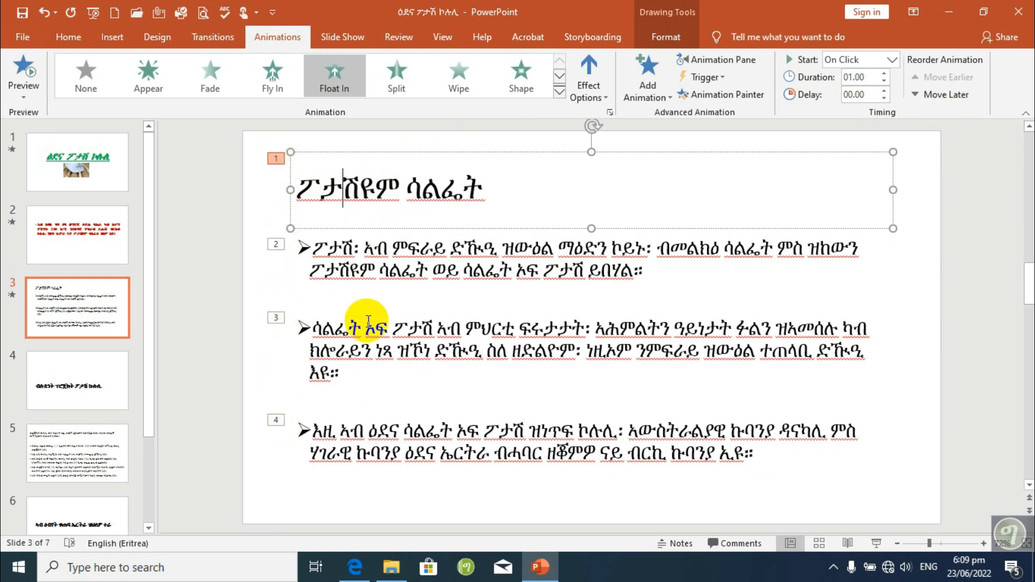
# Step: On slide 1, reorder the helmet picture's Bounce animation to play before the title's Rise Up animation and preview the sequence
pyautogui.click(85, 167)
pyautogui.click(451, 261)
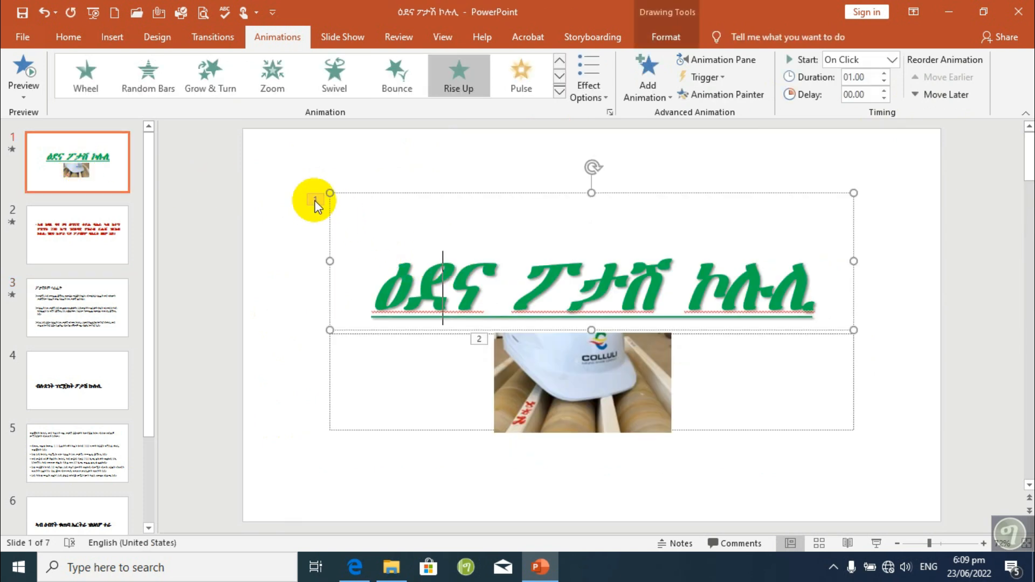
pyautogui.click(478, 342)
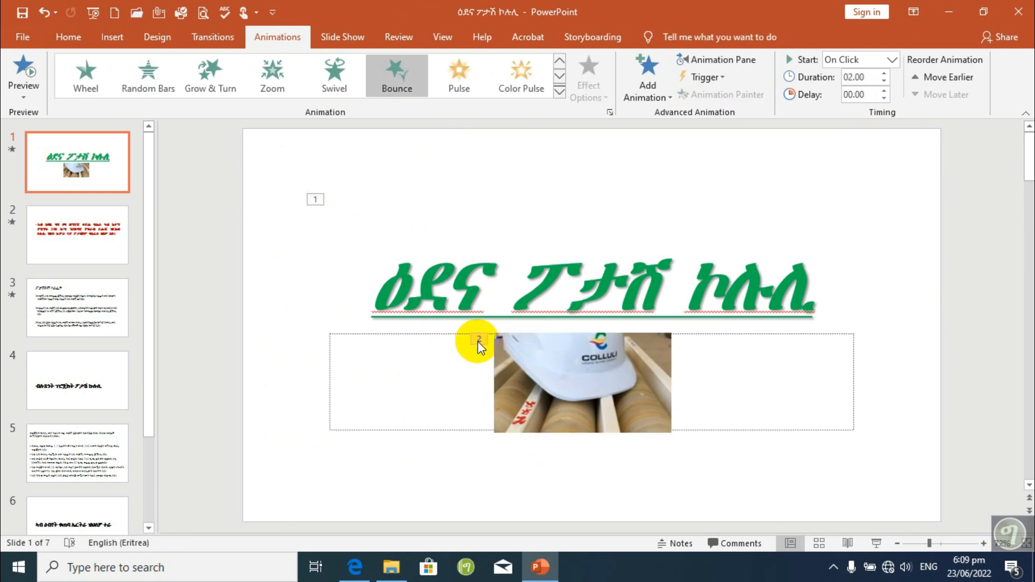
pyautogui.click(601, 360)
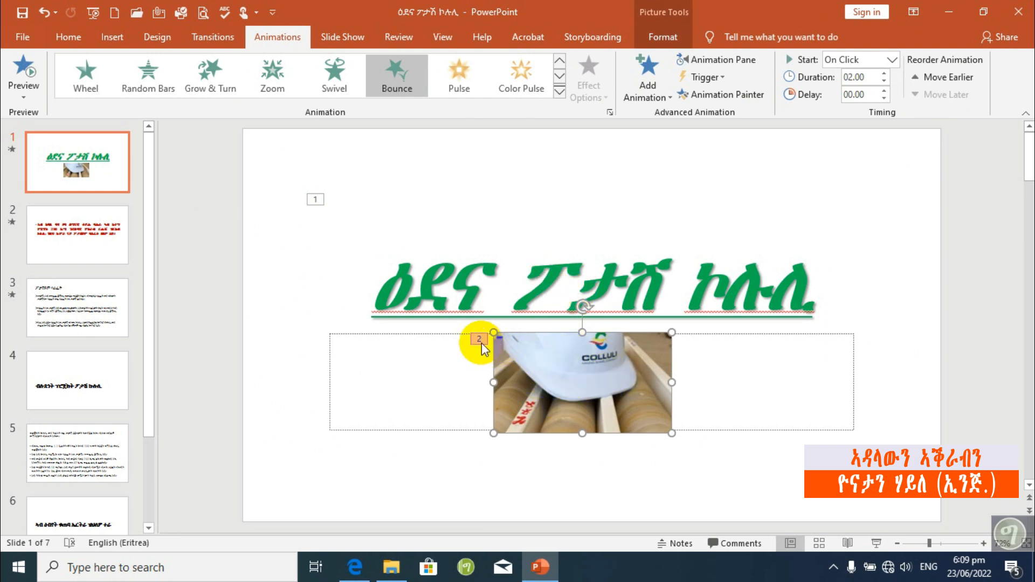
pyautogui.click(942, 78)
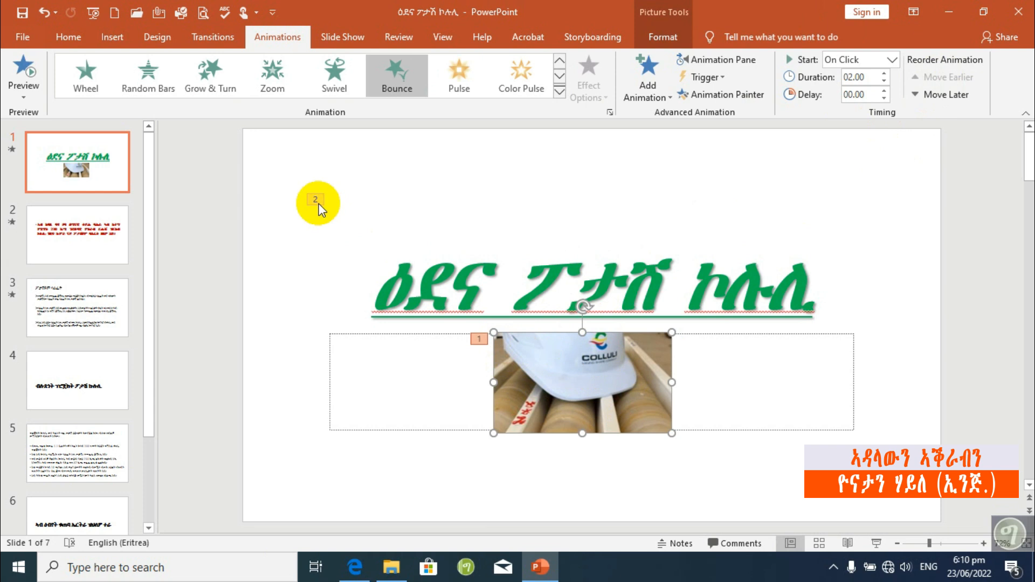
pyautogui.click(25, 63)
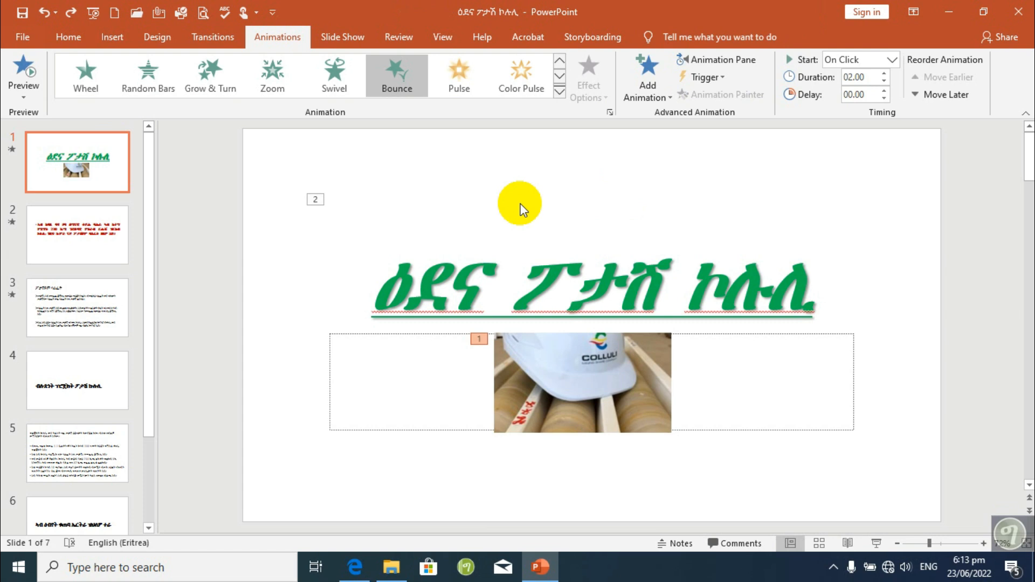
# Step: Replace the helmet picture's Bounce animation on slide 1 with the Loops motion path
pyautogui.click(549, 202)
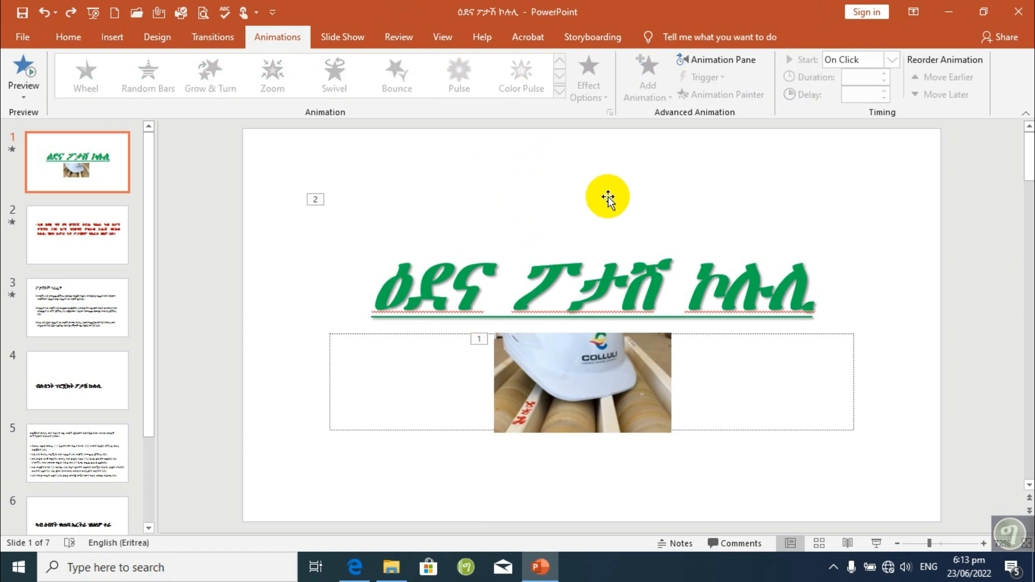
pyautogui.click(573, 354)
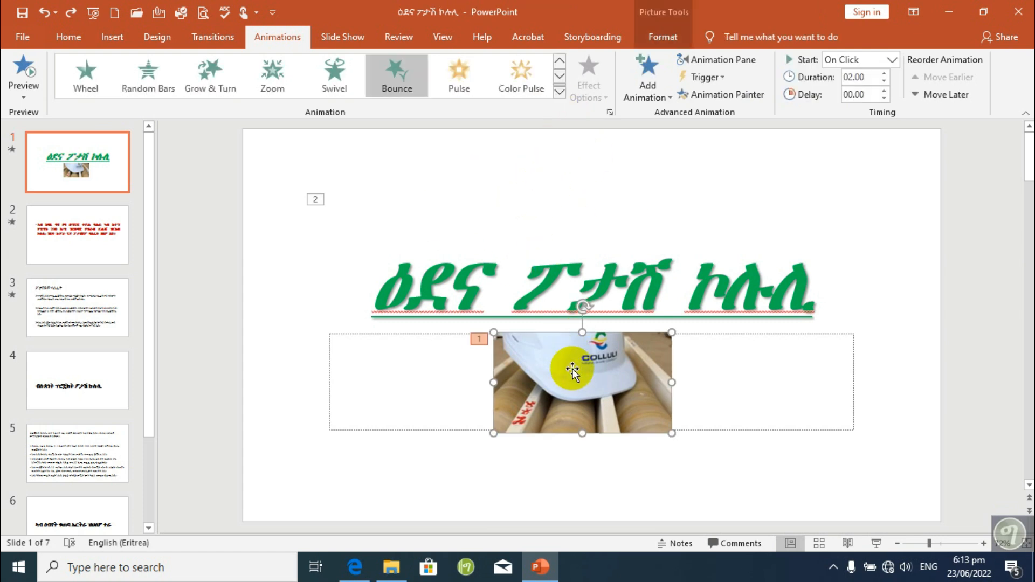
pyautogui.click(561, 92)
pyautogui.moveTo(558, 198); pyautogui.dragTo(560, 251)
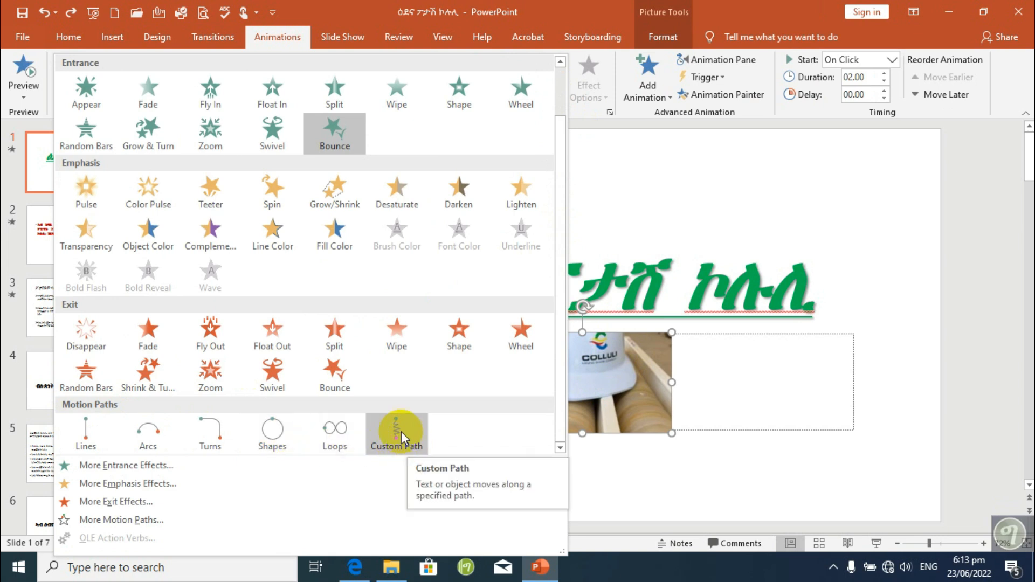
pyautogui.click(340, 429)
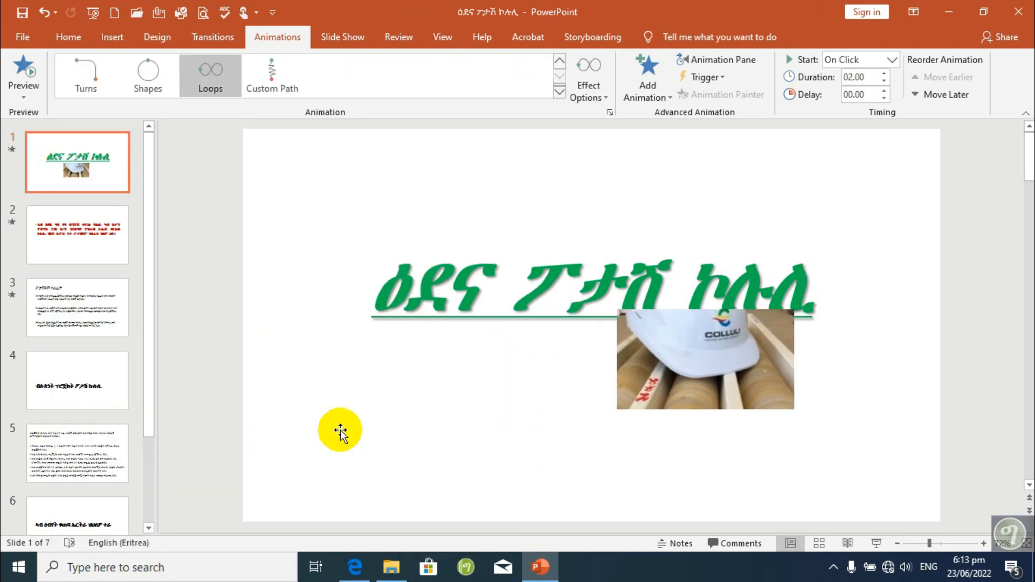
# Step: Review the Loops motion path's effect options without changing them, and preview slide 1's animations
pyautogui.click(602, 96)
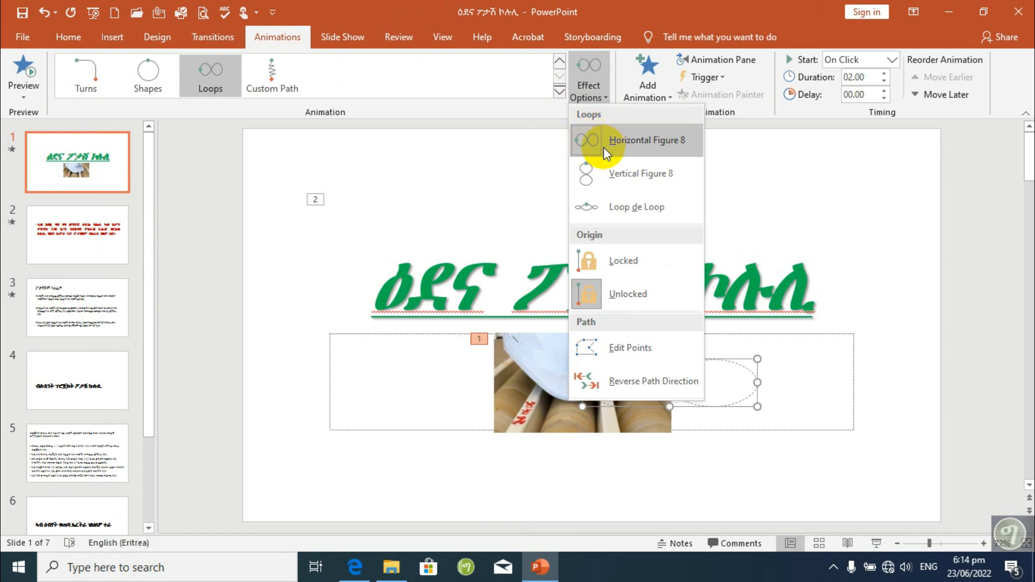
pyautogui.click(530, 397)
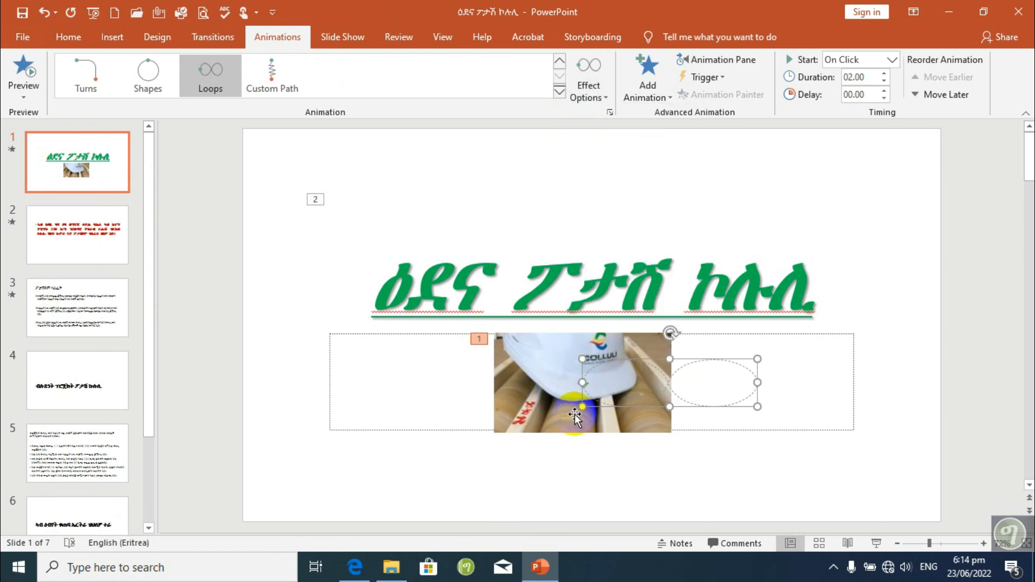
pyautogui.click(30, 66)
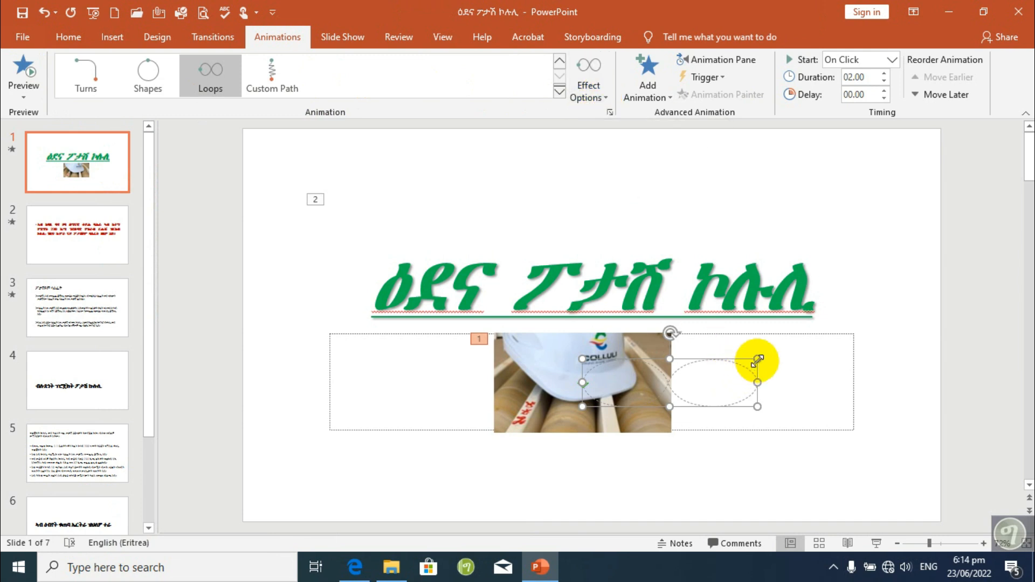
# Step: Enlarge the helmet picture's loop motion path in both width and height
pyautogui.moveTo(758, 358); pyautogui.dragTo(782, 331)
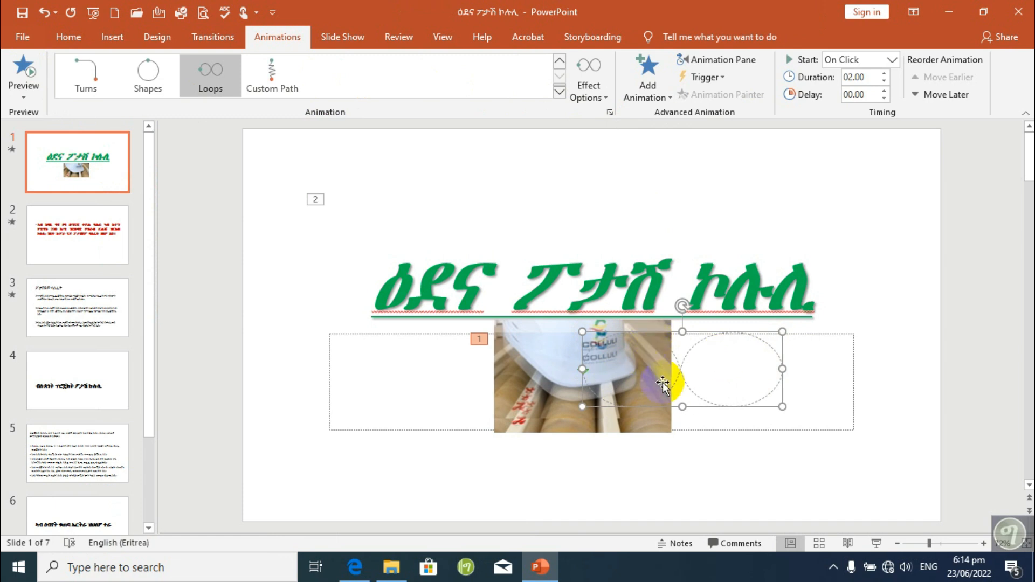
pyautogui.moveTo(684, 405); pyautogui.dragTo(685, 447)
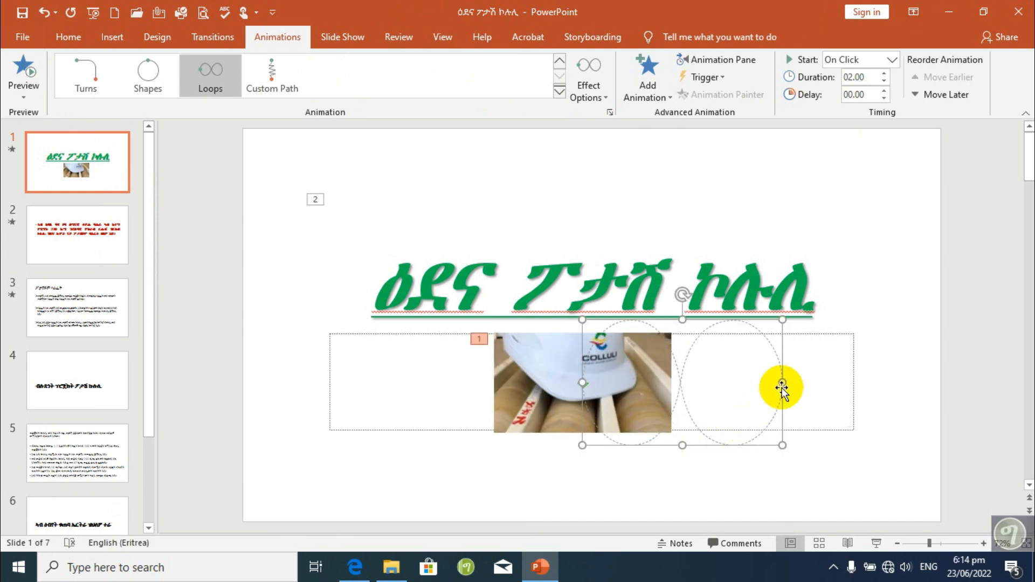